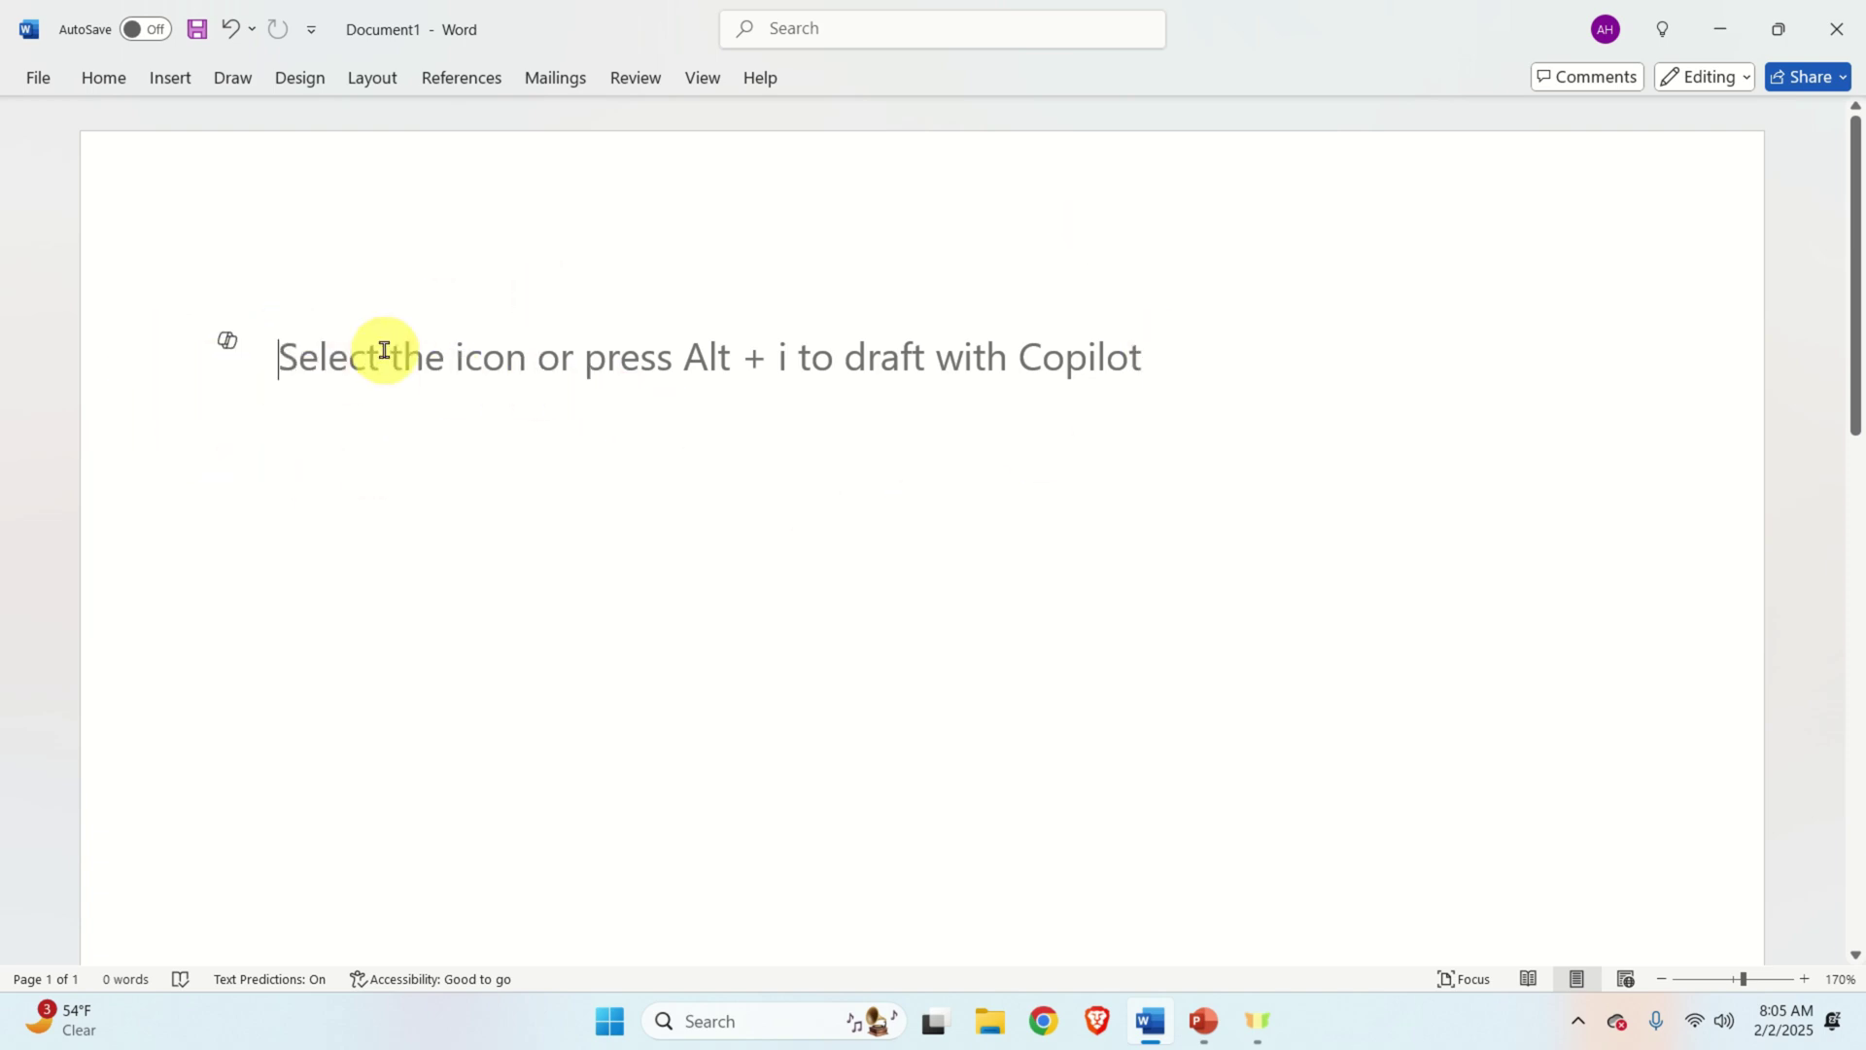
text(lkfdslkf dslfsdkh fsdl)
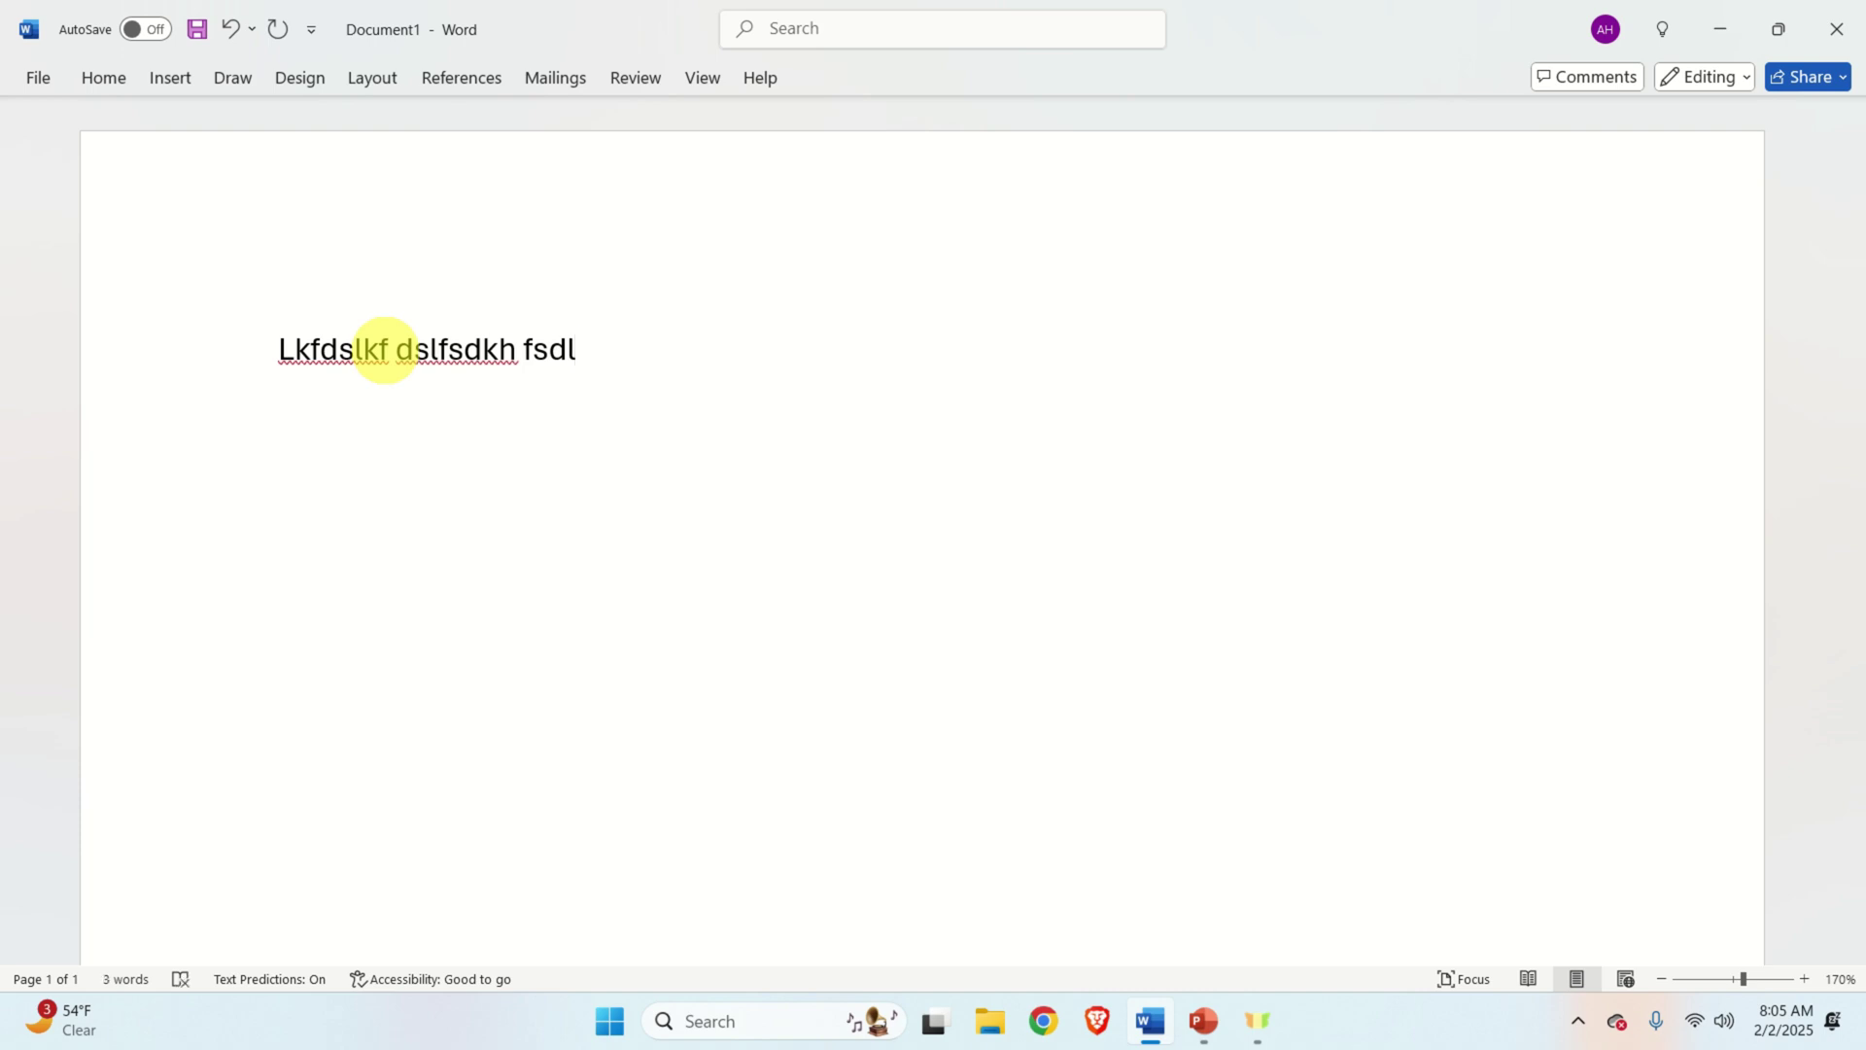
Select the test line and view Copilot's rewrite options (Write a Prompt, Auto Rewrite, Visualize as a Table), then dismiss them.
click(213, 335)
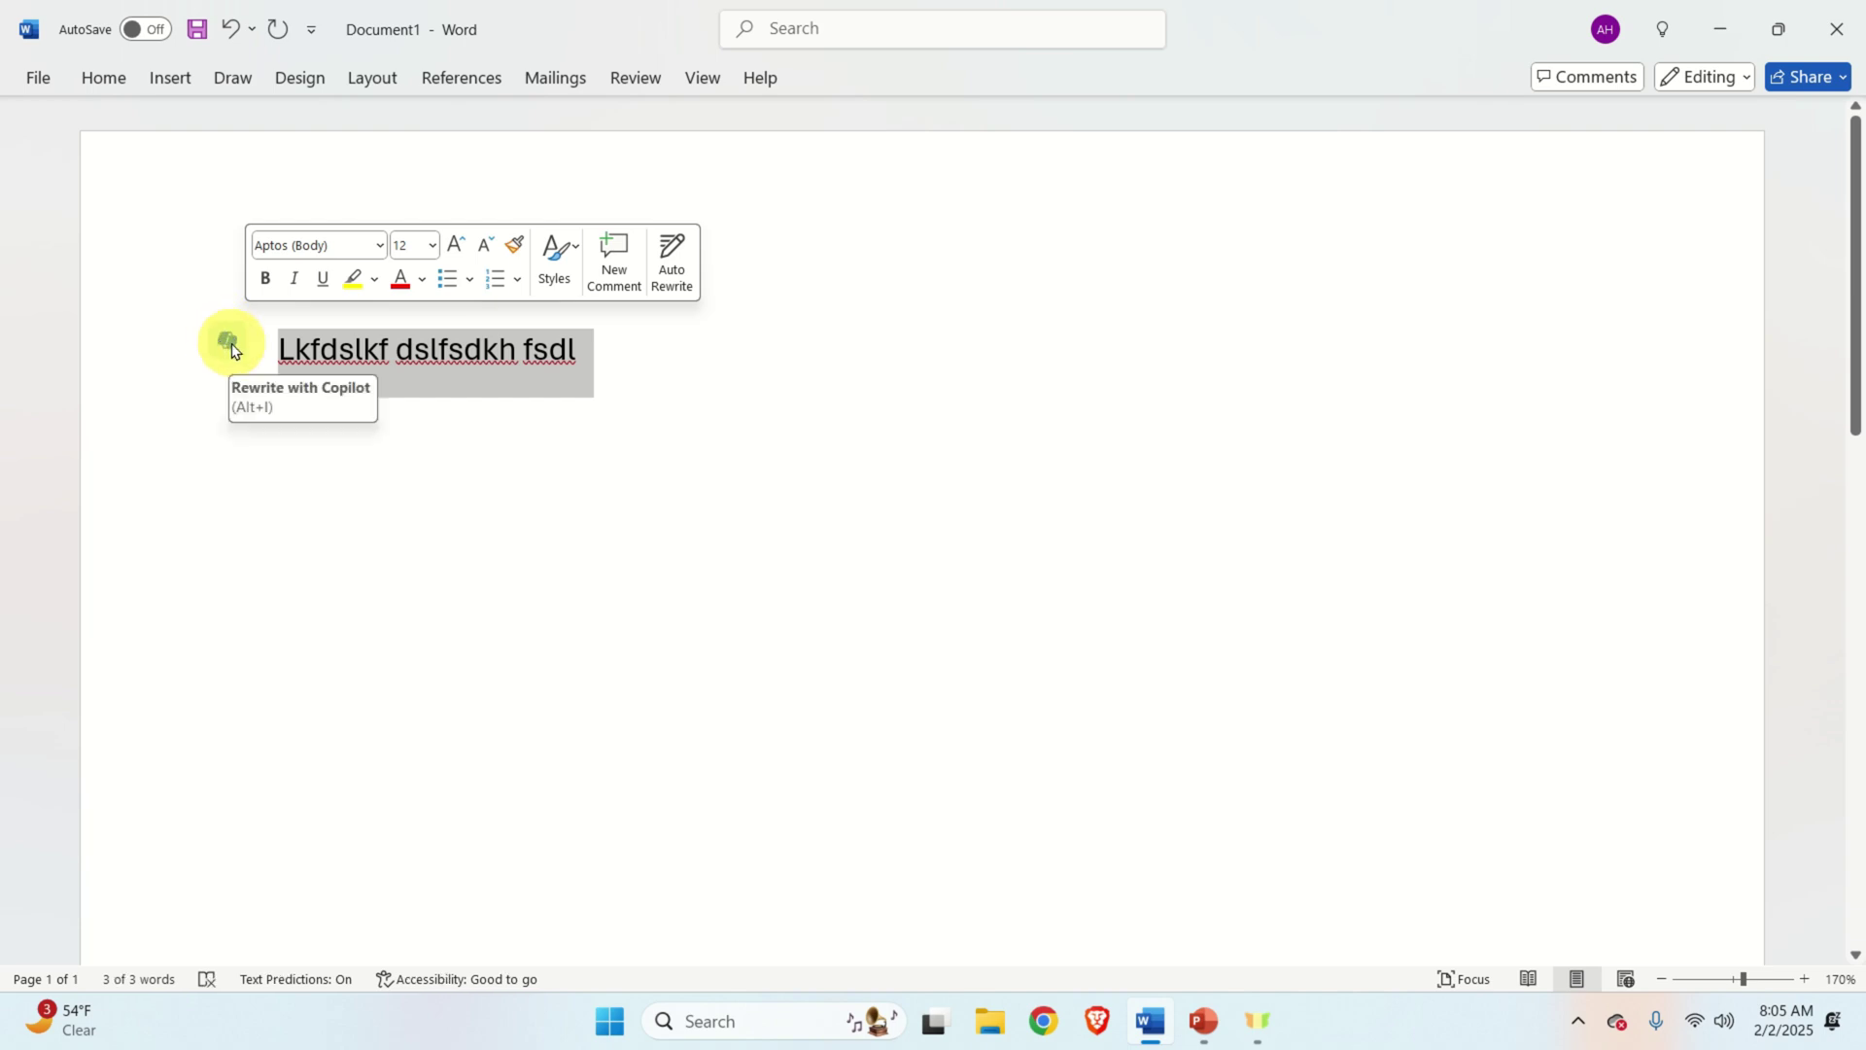
click(229, 344)
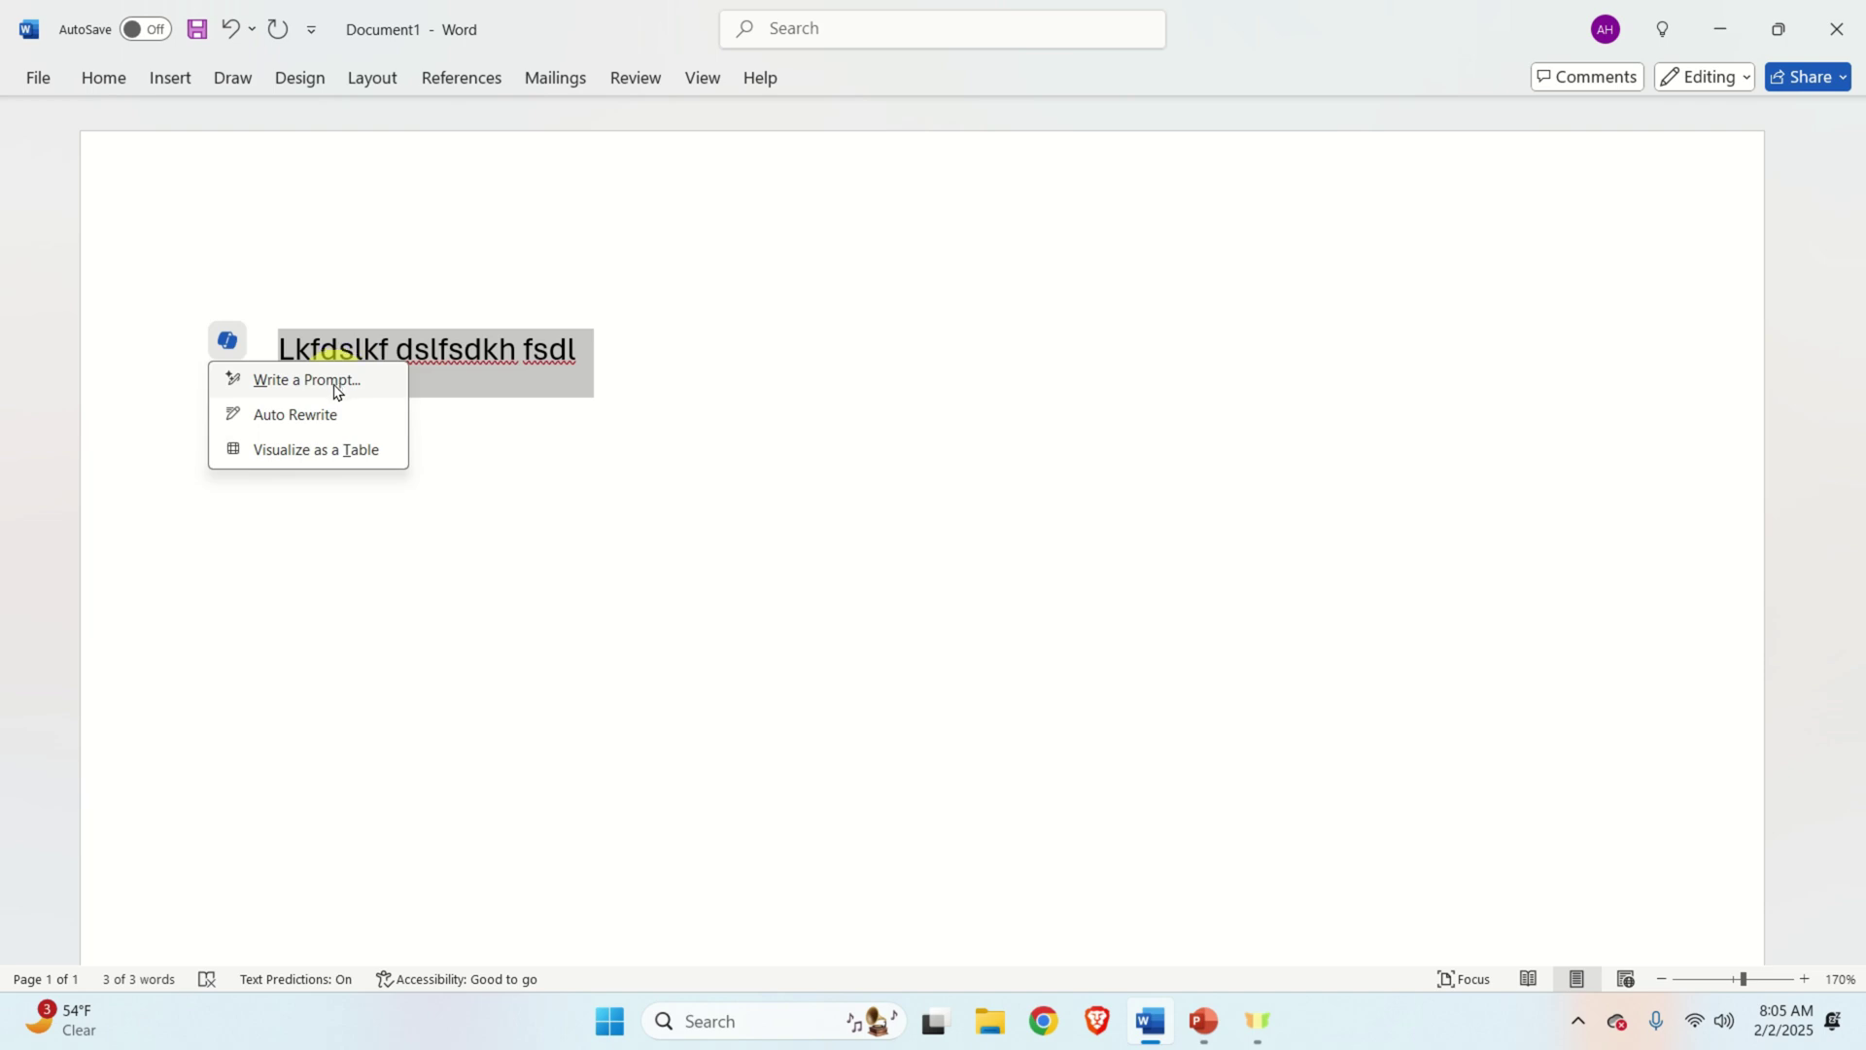
click(337, 461)
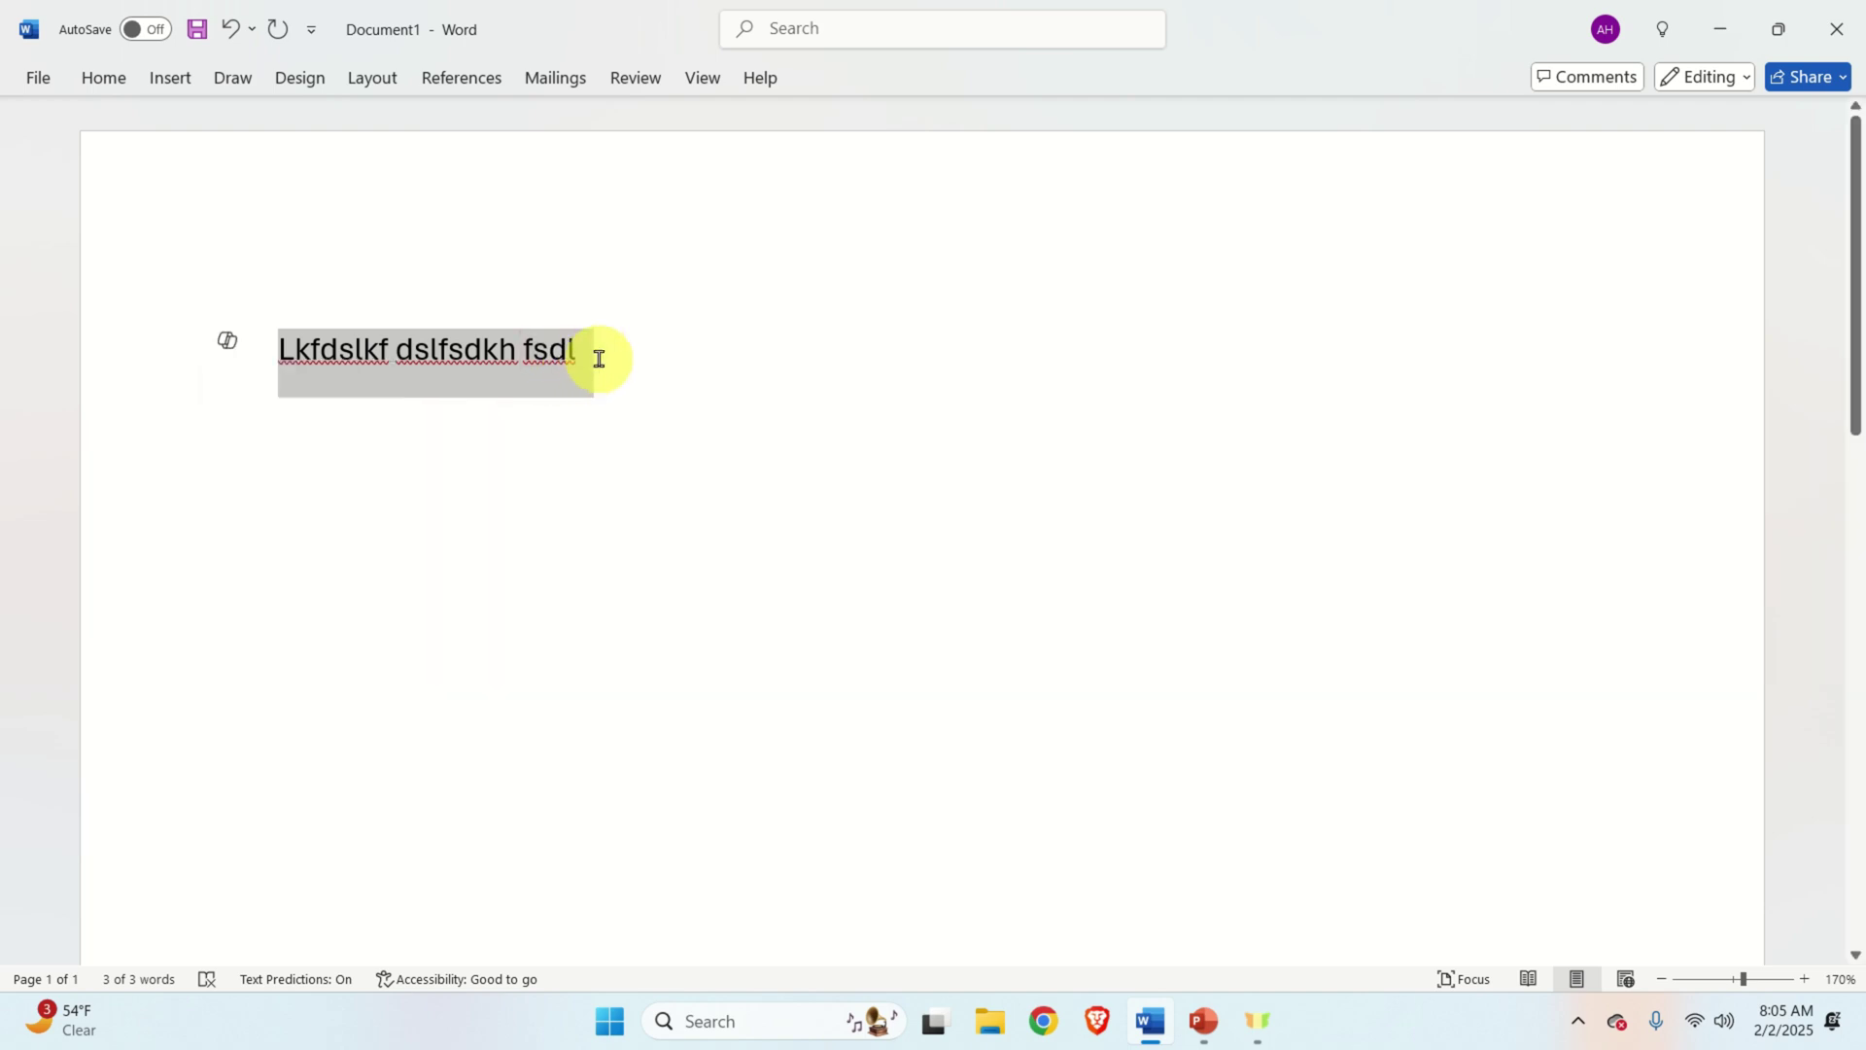
click(651, 347)
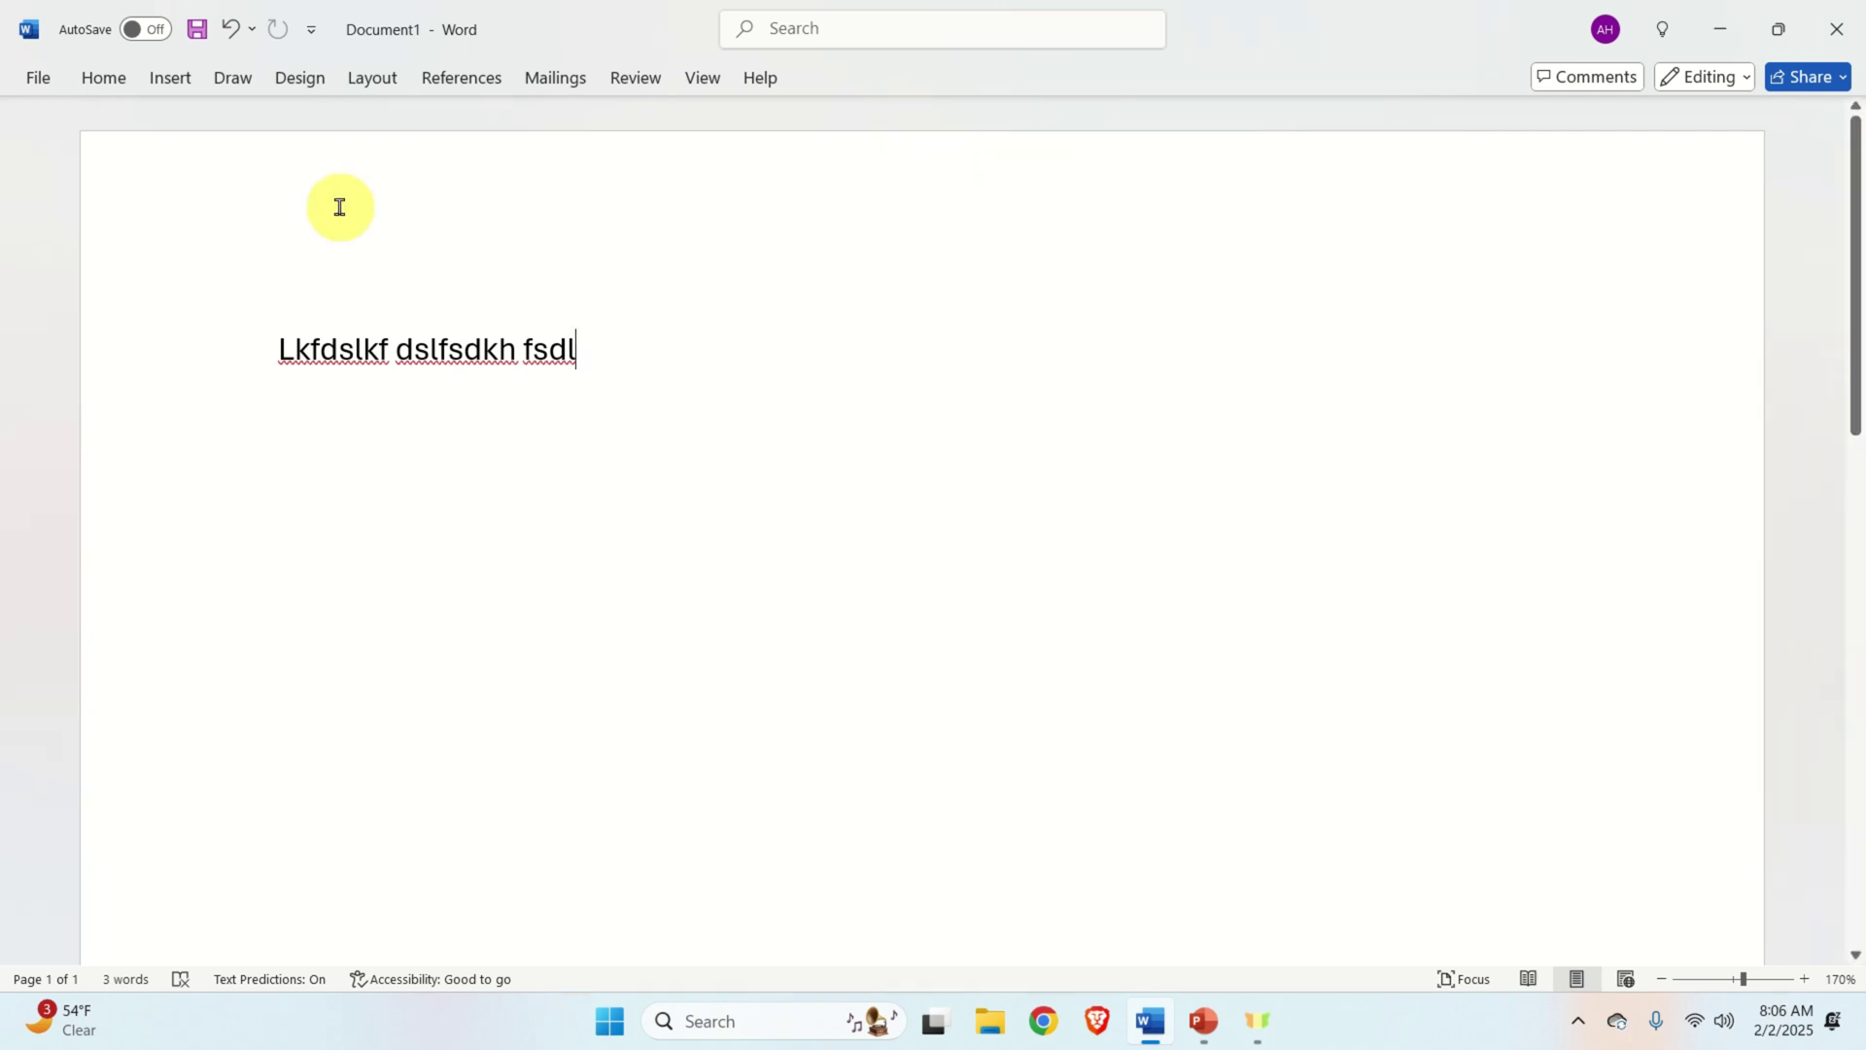
Uncheck Enable Copilot on the Copilot page of Word Options and confirm with OK.
click(41, 81)
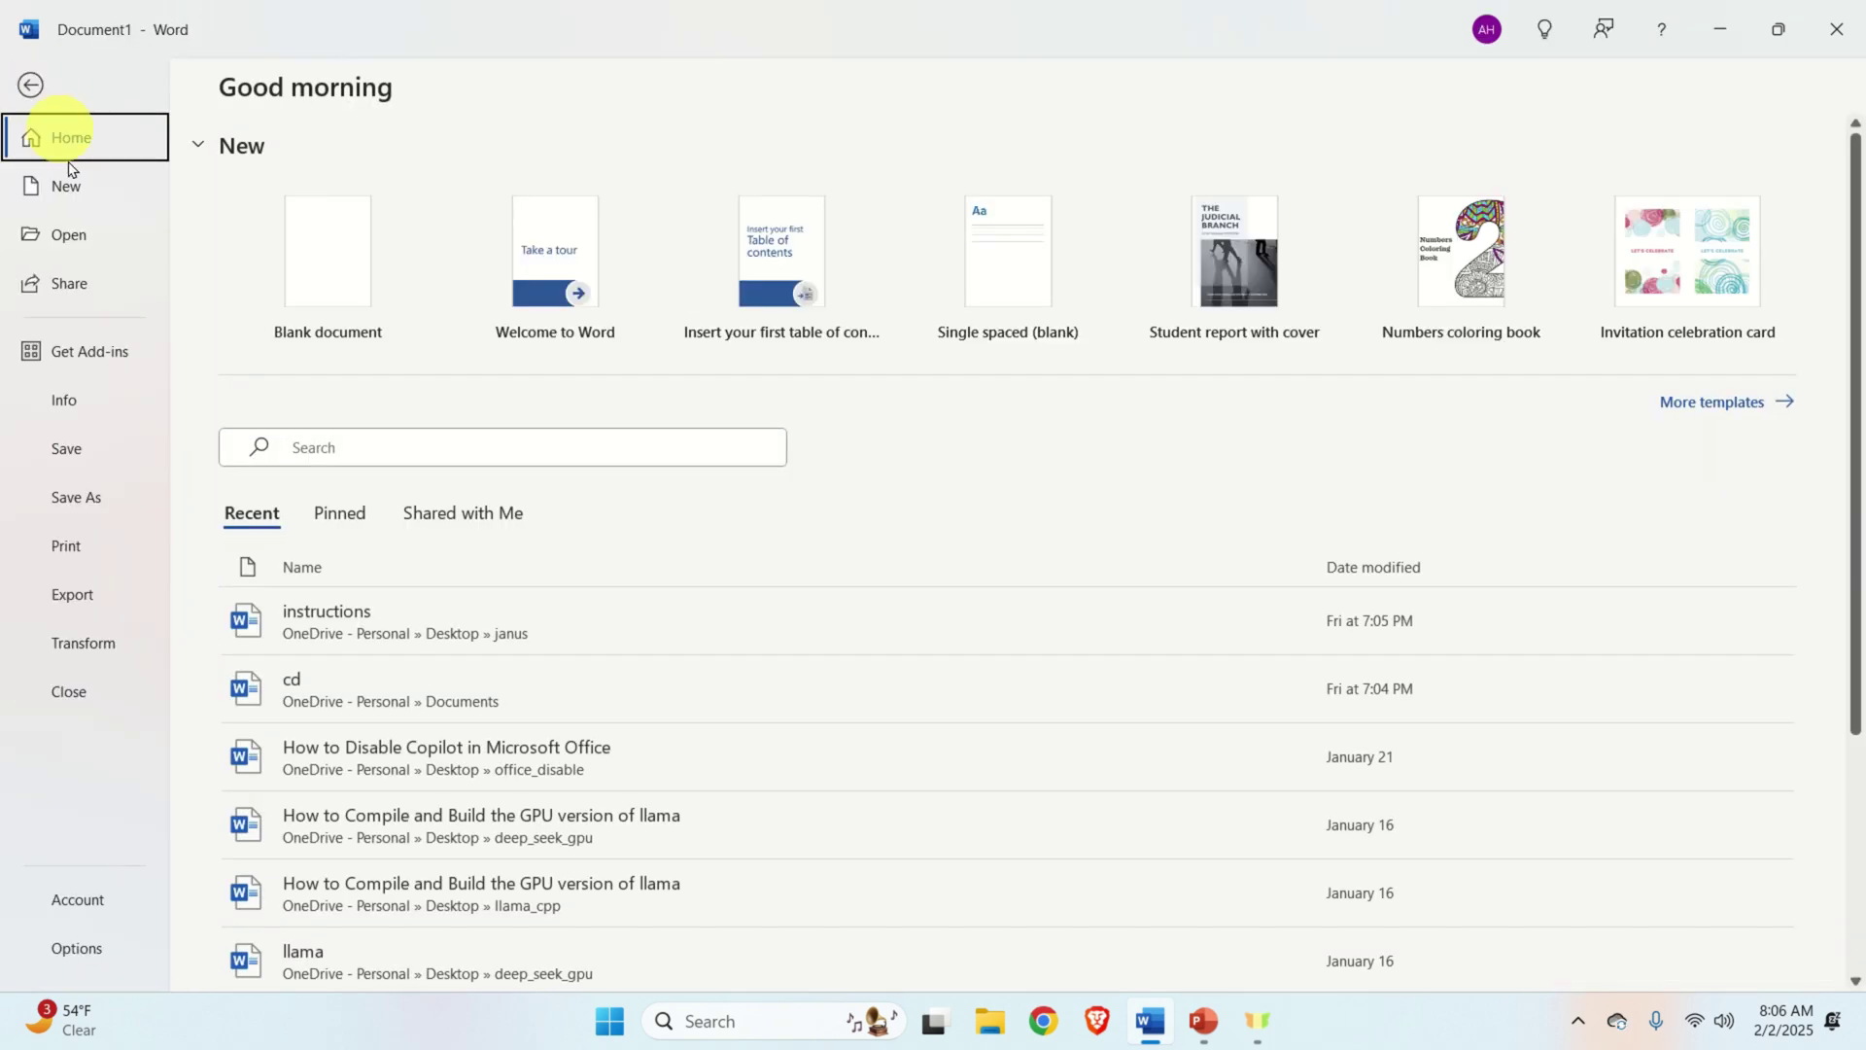
click(76, 949)
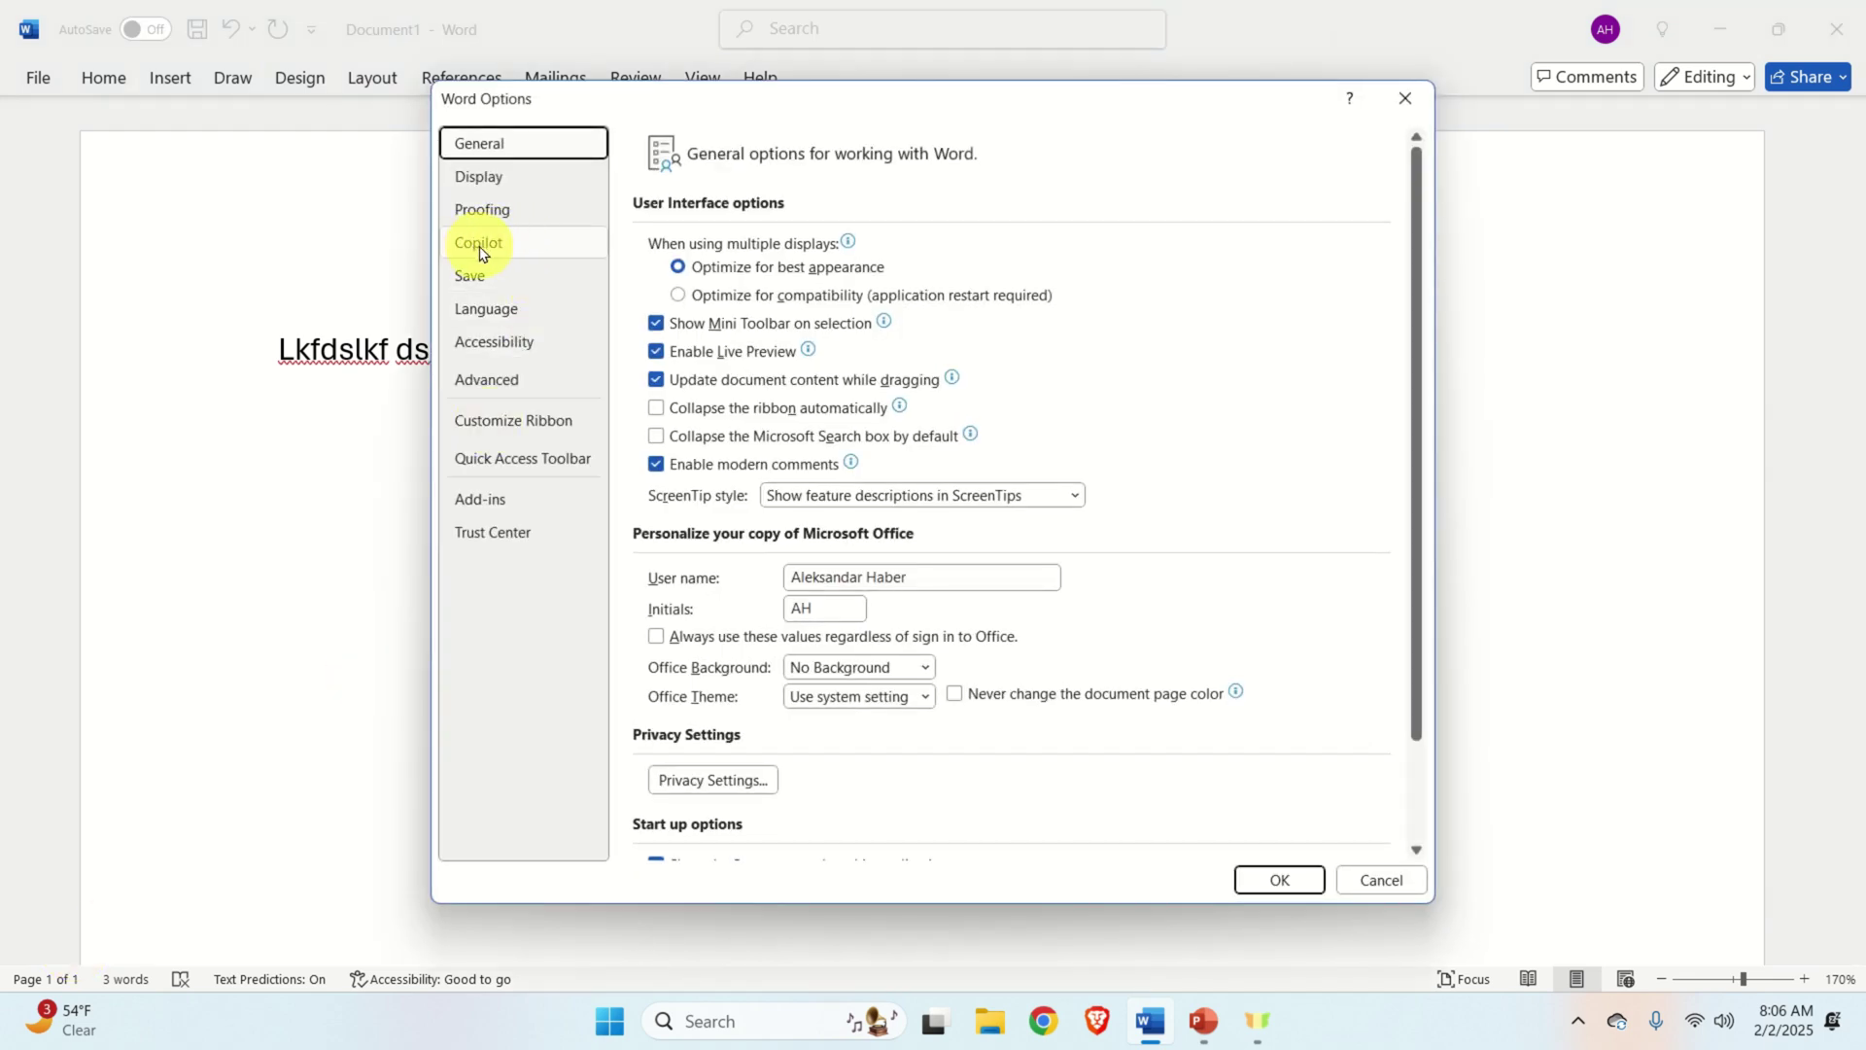
click(481, 255)
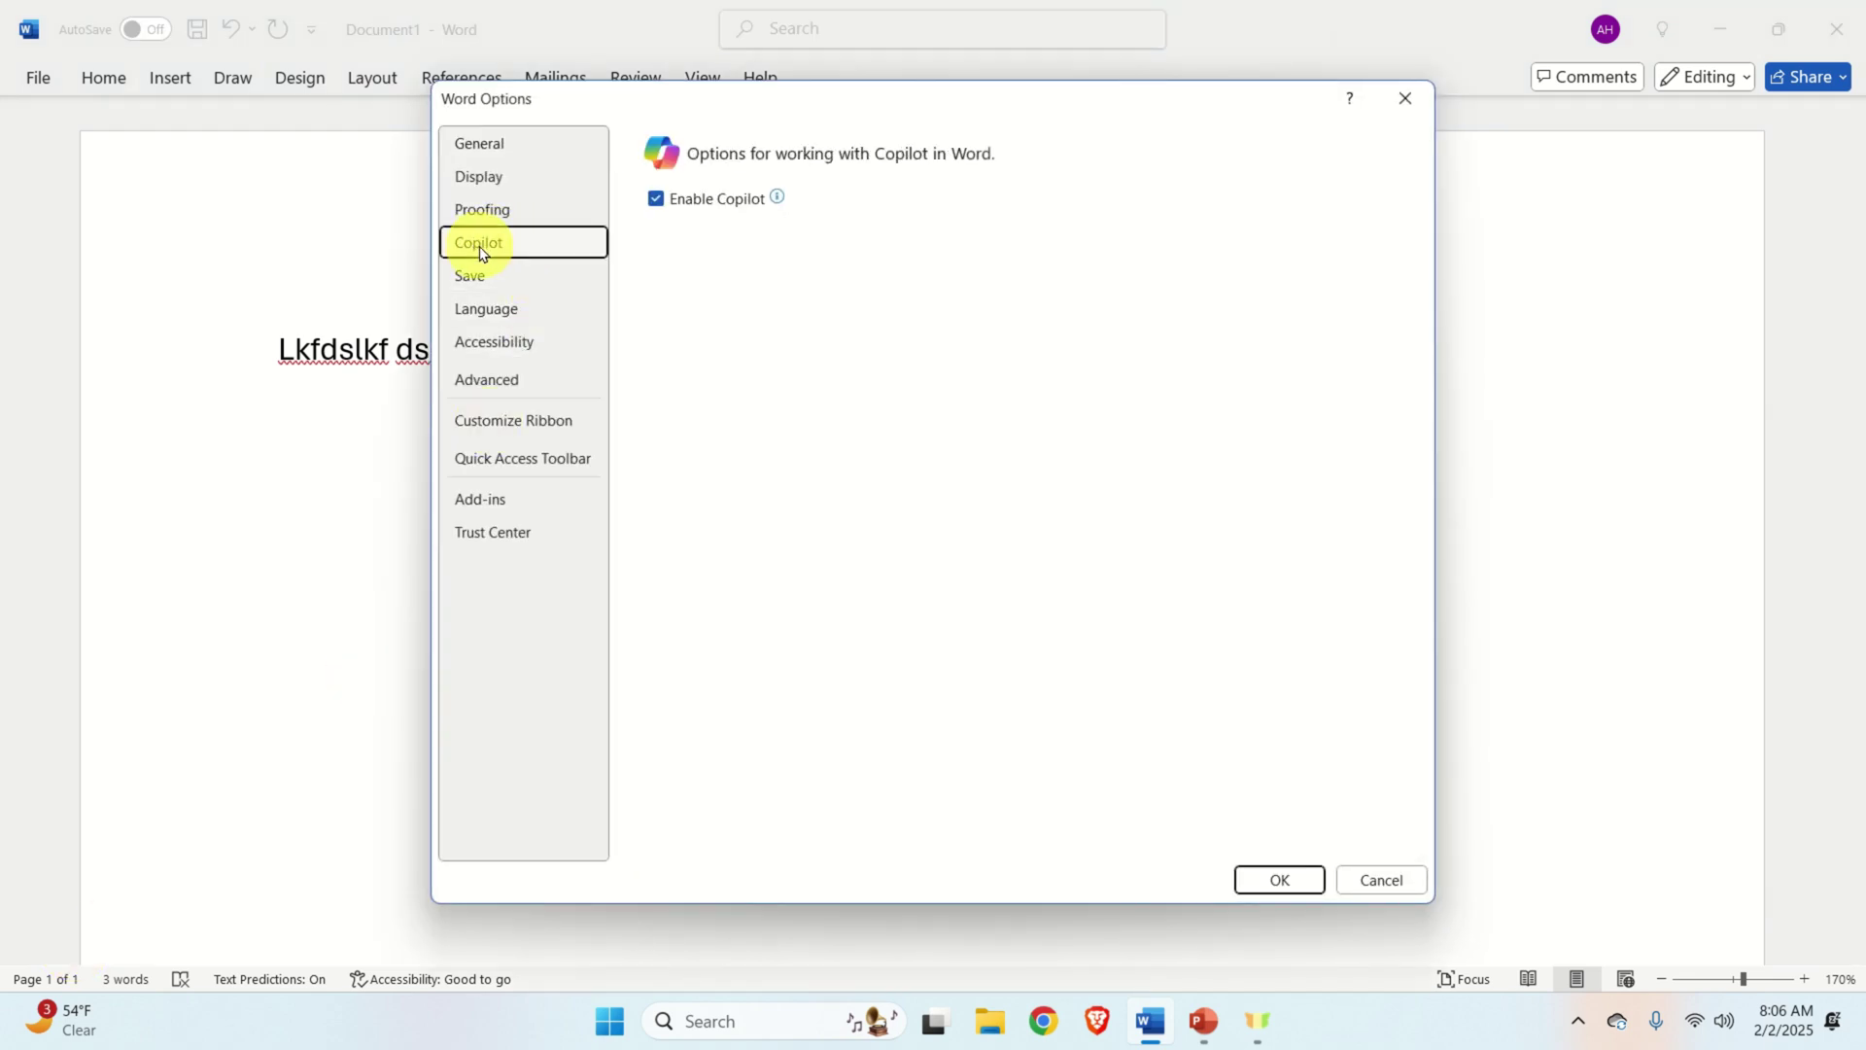
click(658, 201)
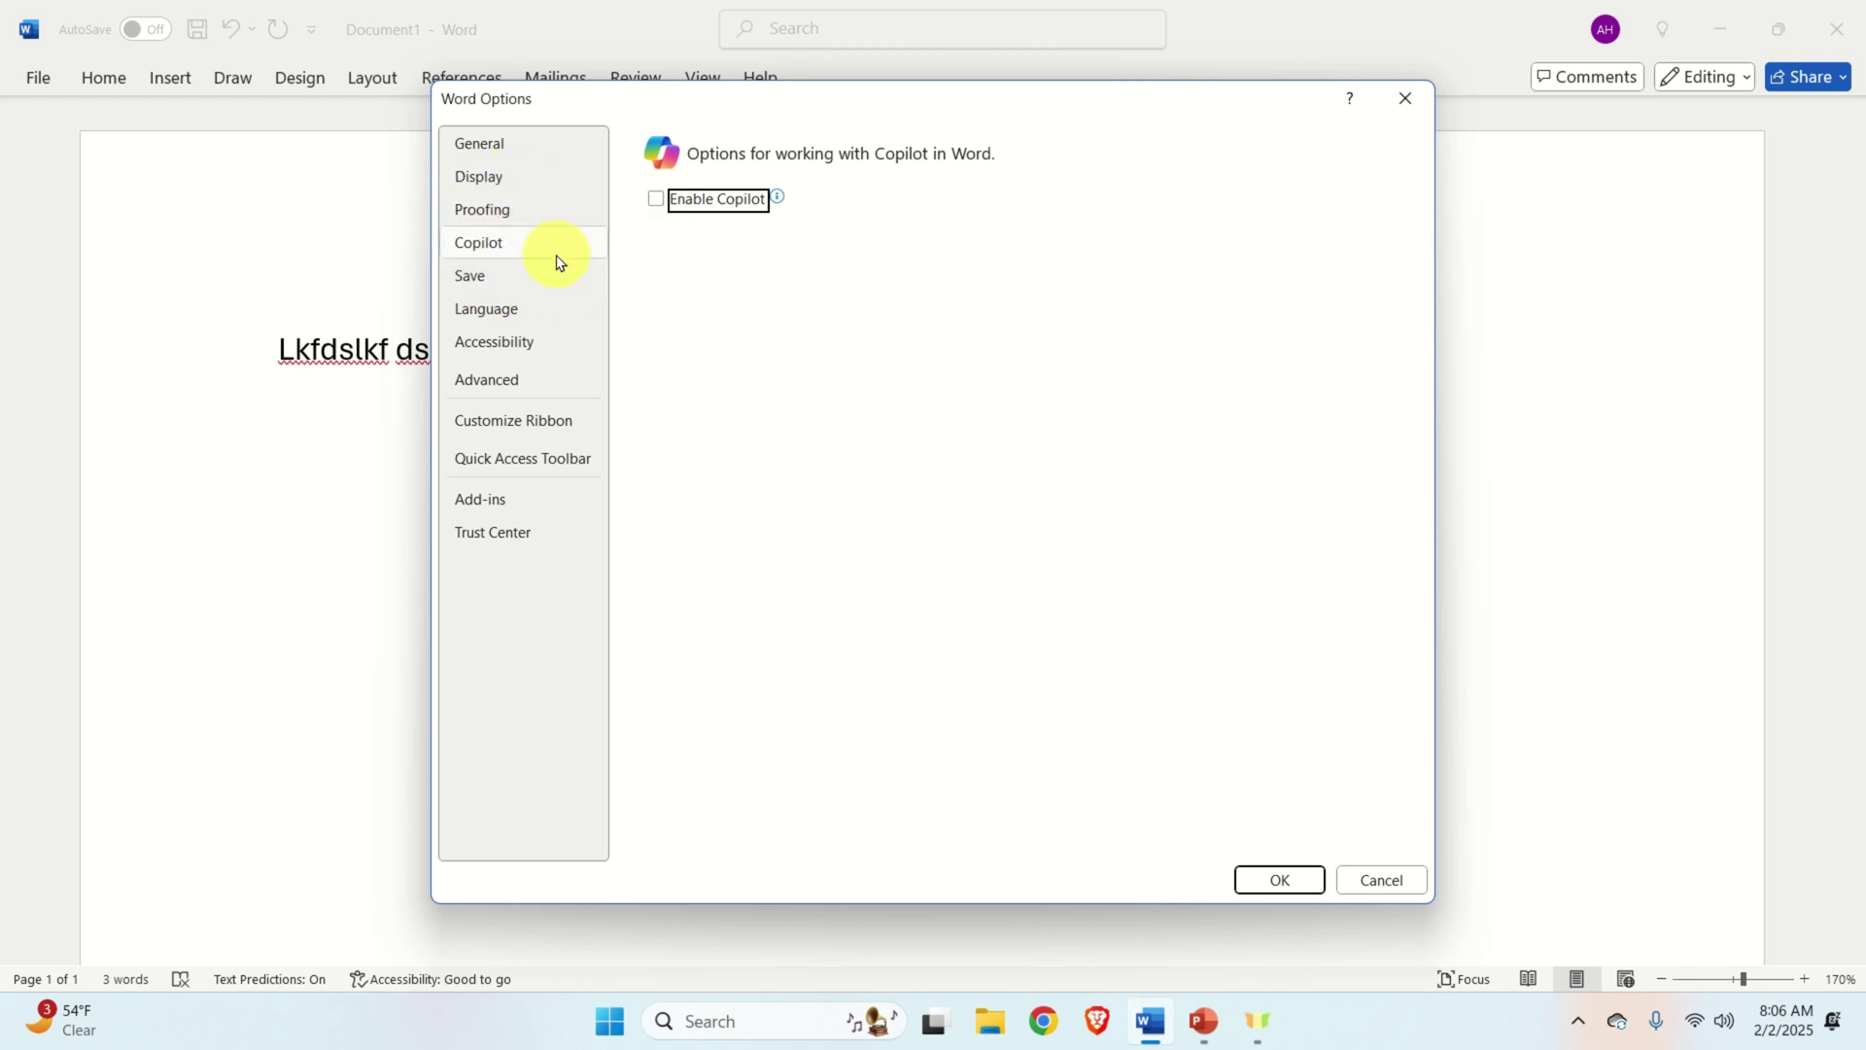
click(558, 258)
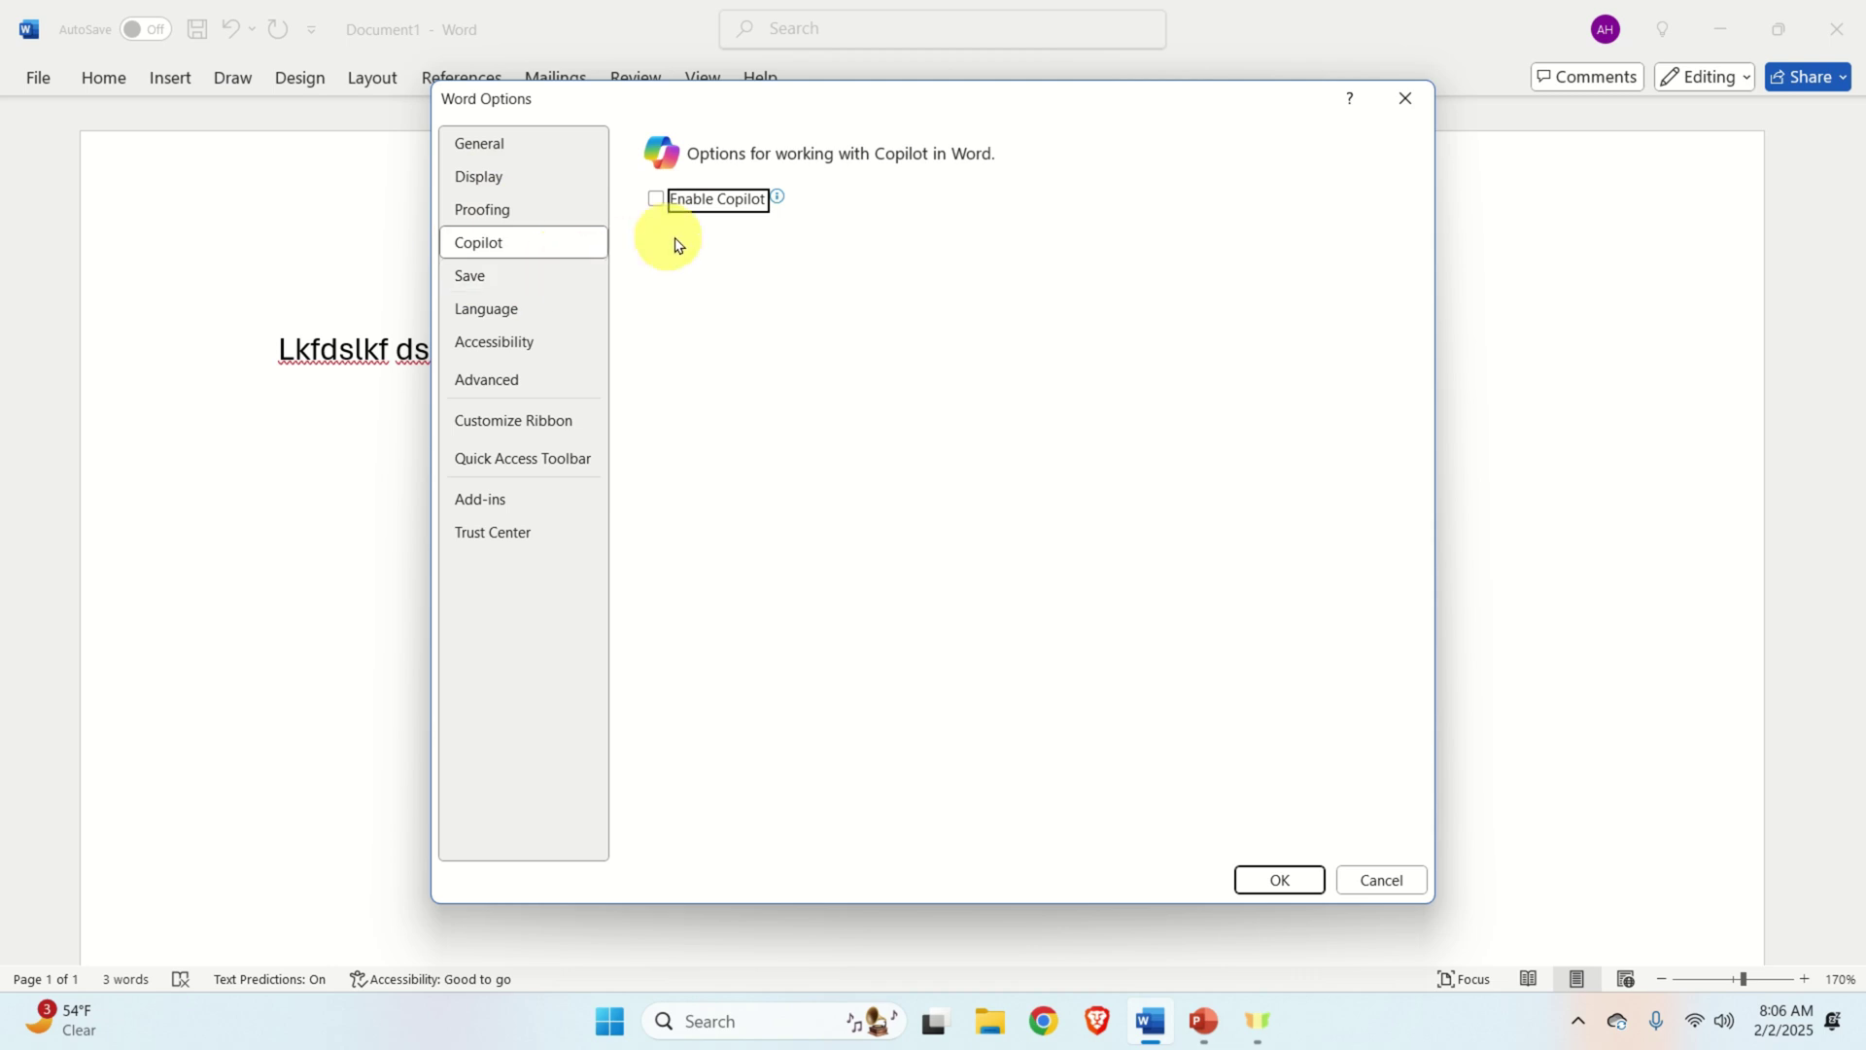
click(1294, 881)
Replace the test line with new text and close Word.
drag(612, 343, 146, 299)
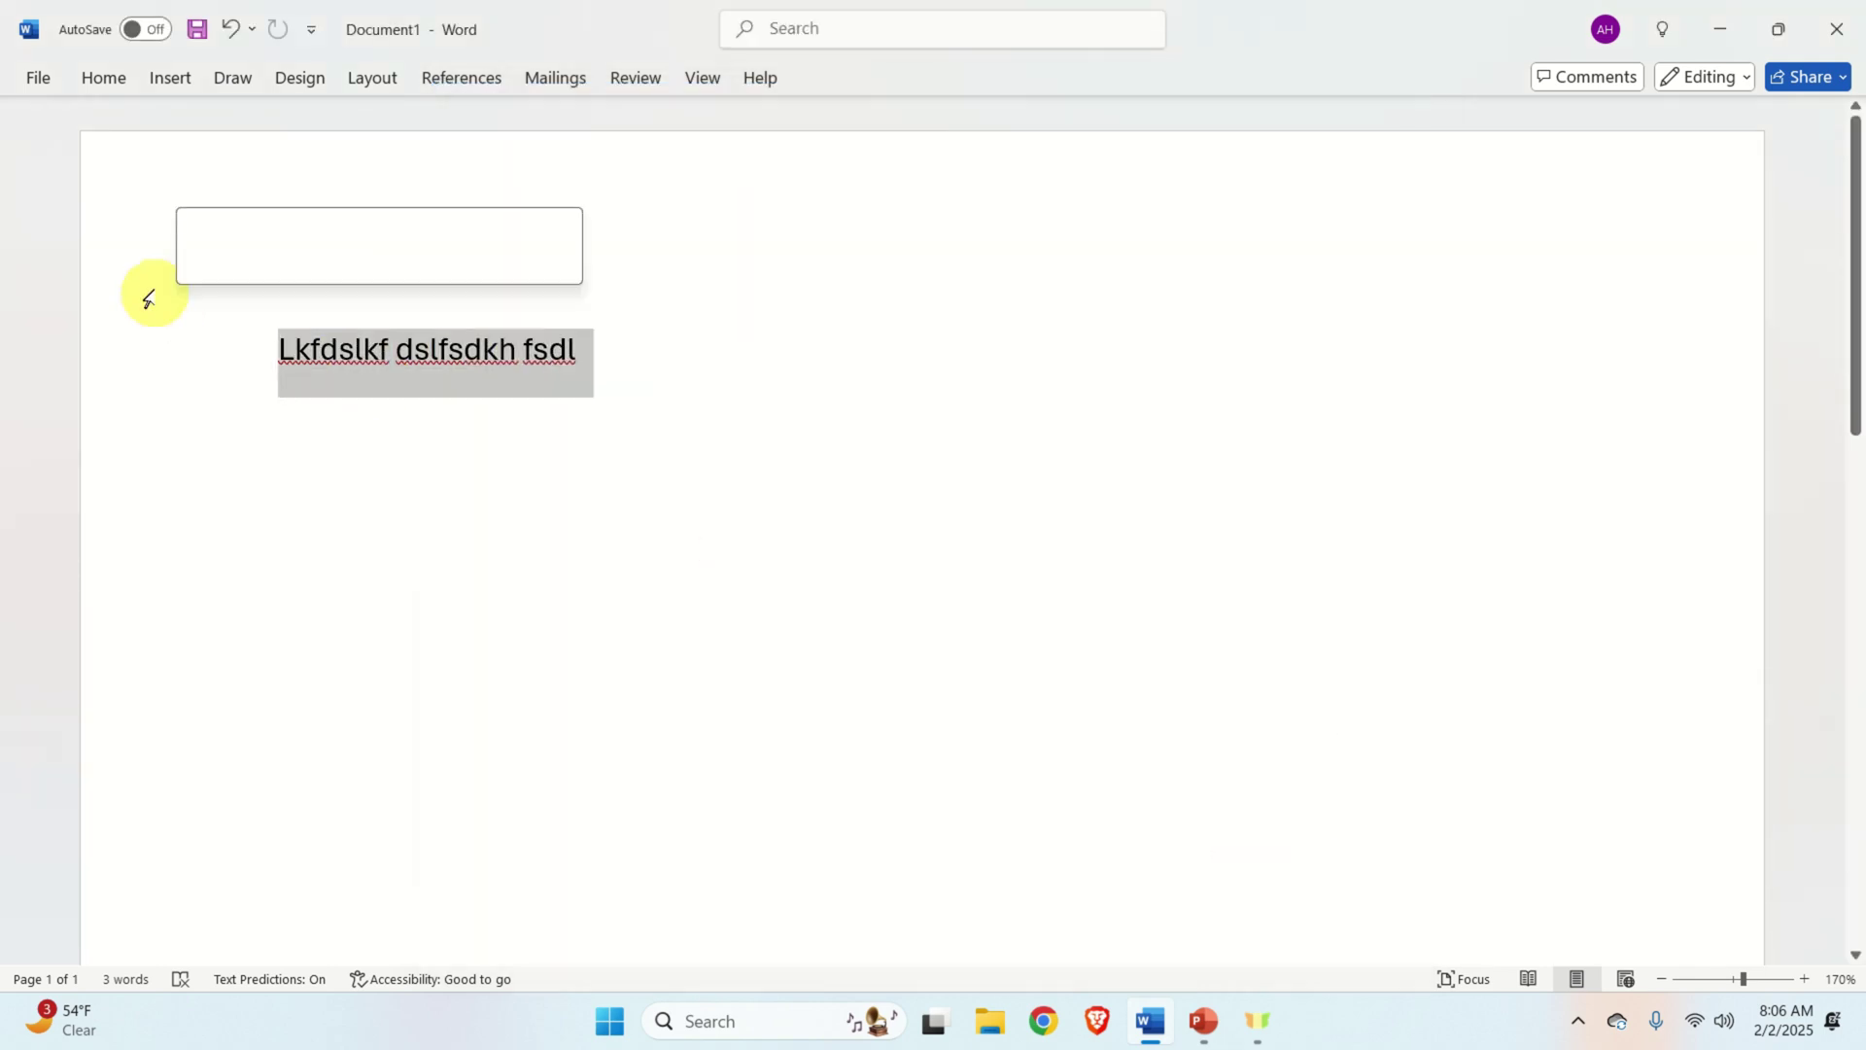
key(BackSpace)
text(a.mfds./,fsdmdf  f;lsdkj)
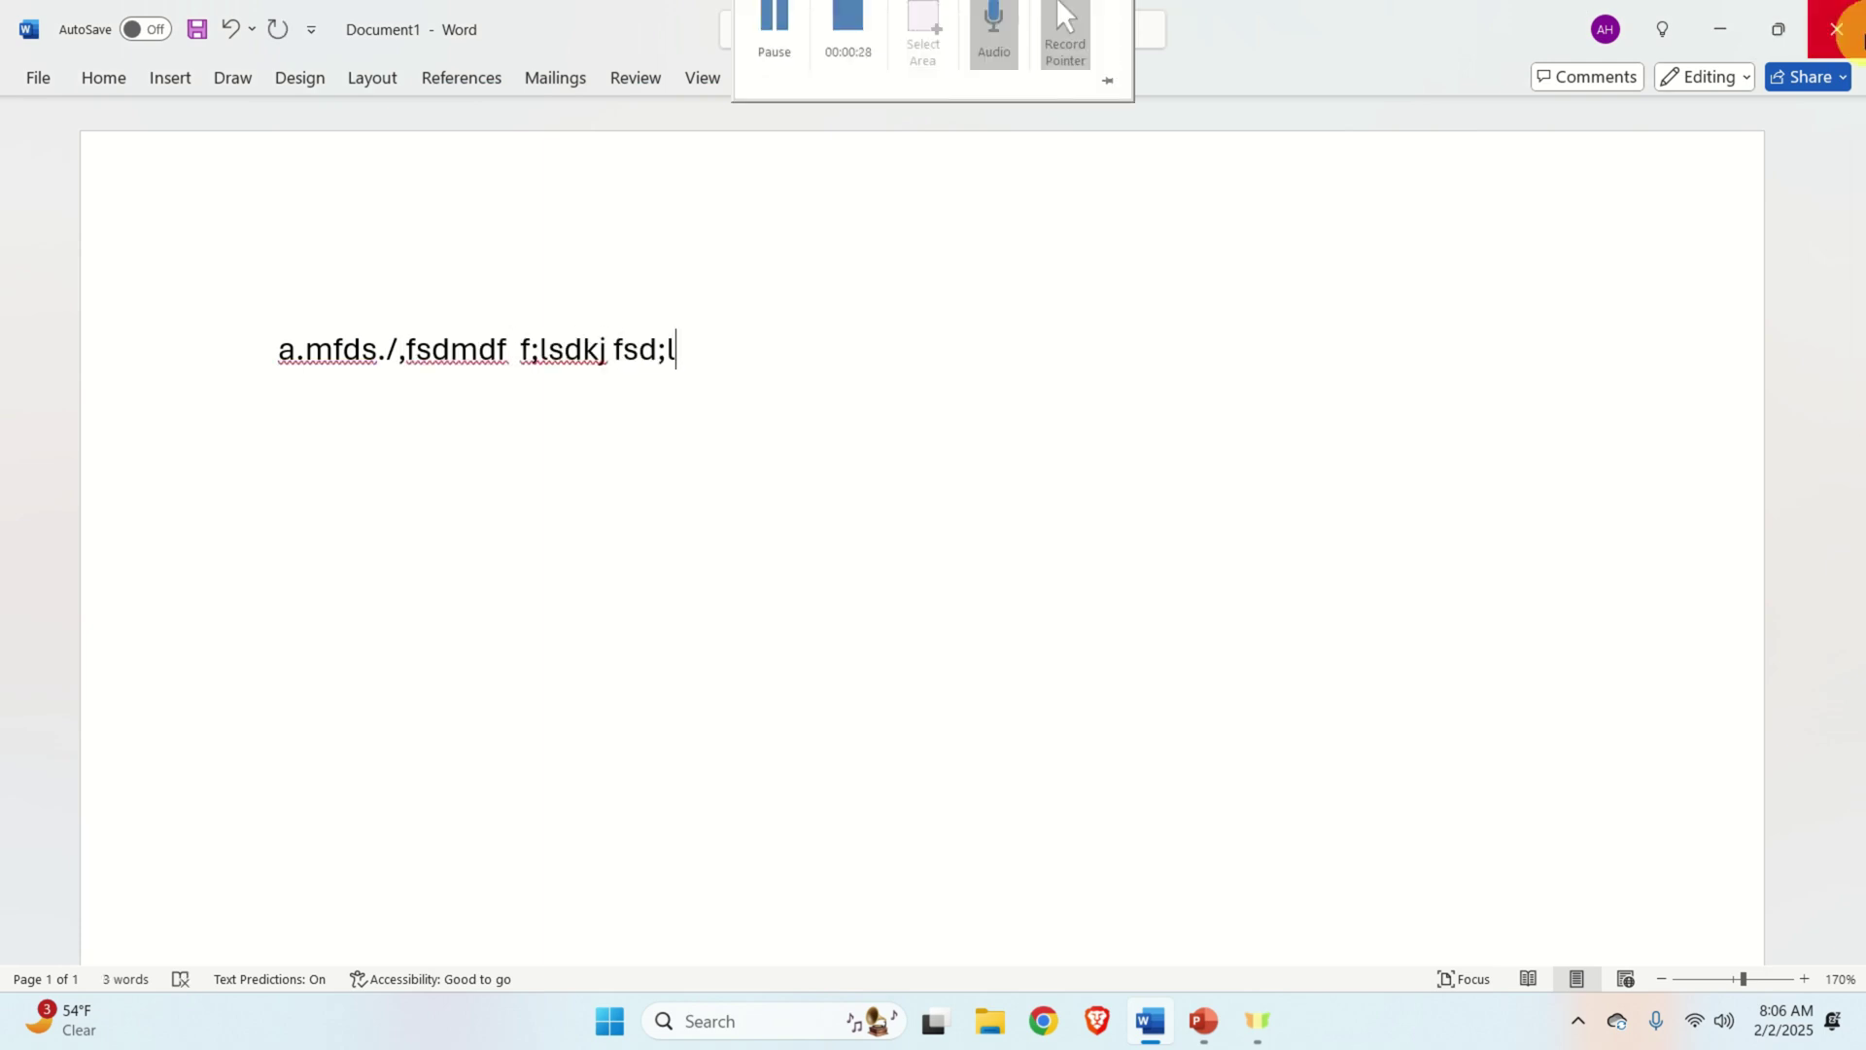
click(1838, 29)
Discard the unsaved changes, relaunch Word from Start and create a blank document with test text.
click(1025, 643)
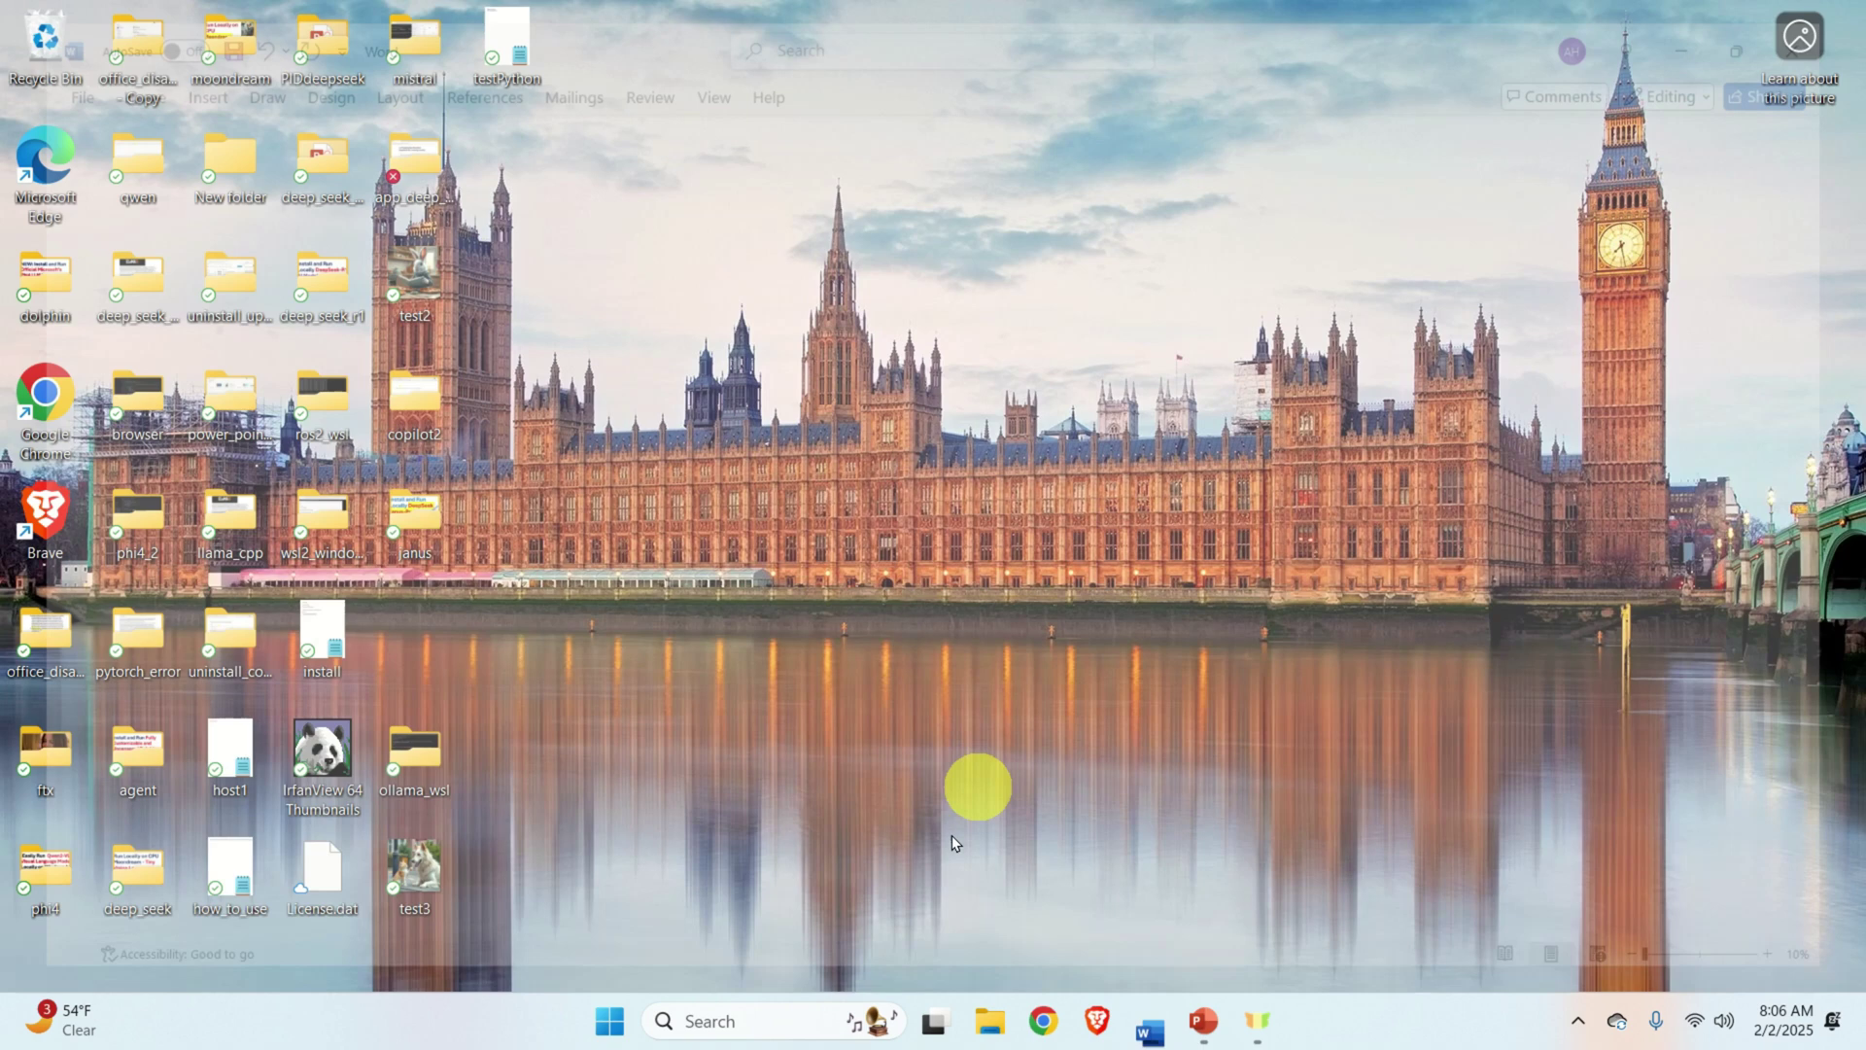
click(641, 1025)
text(word)
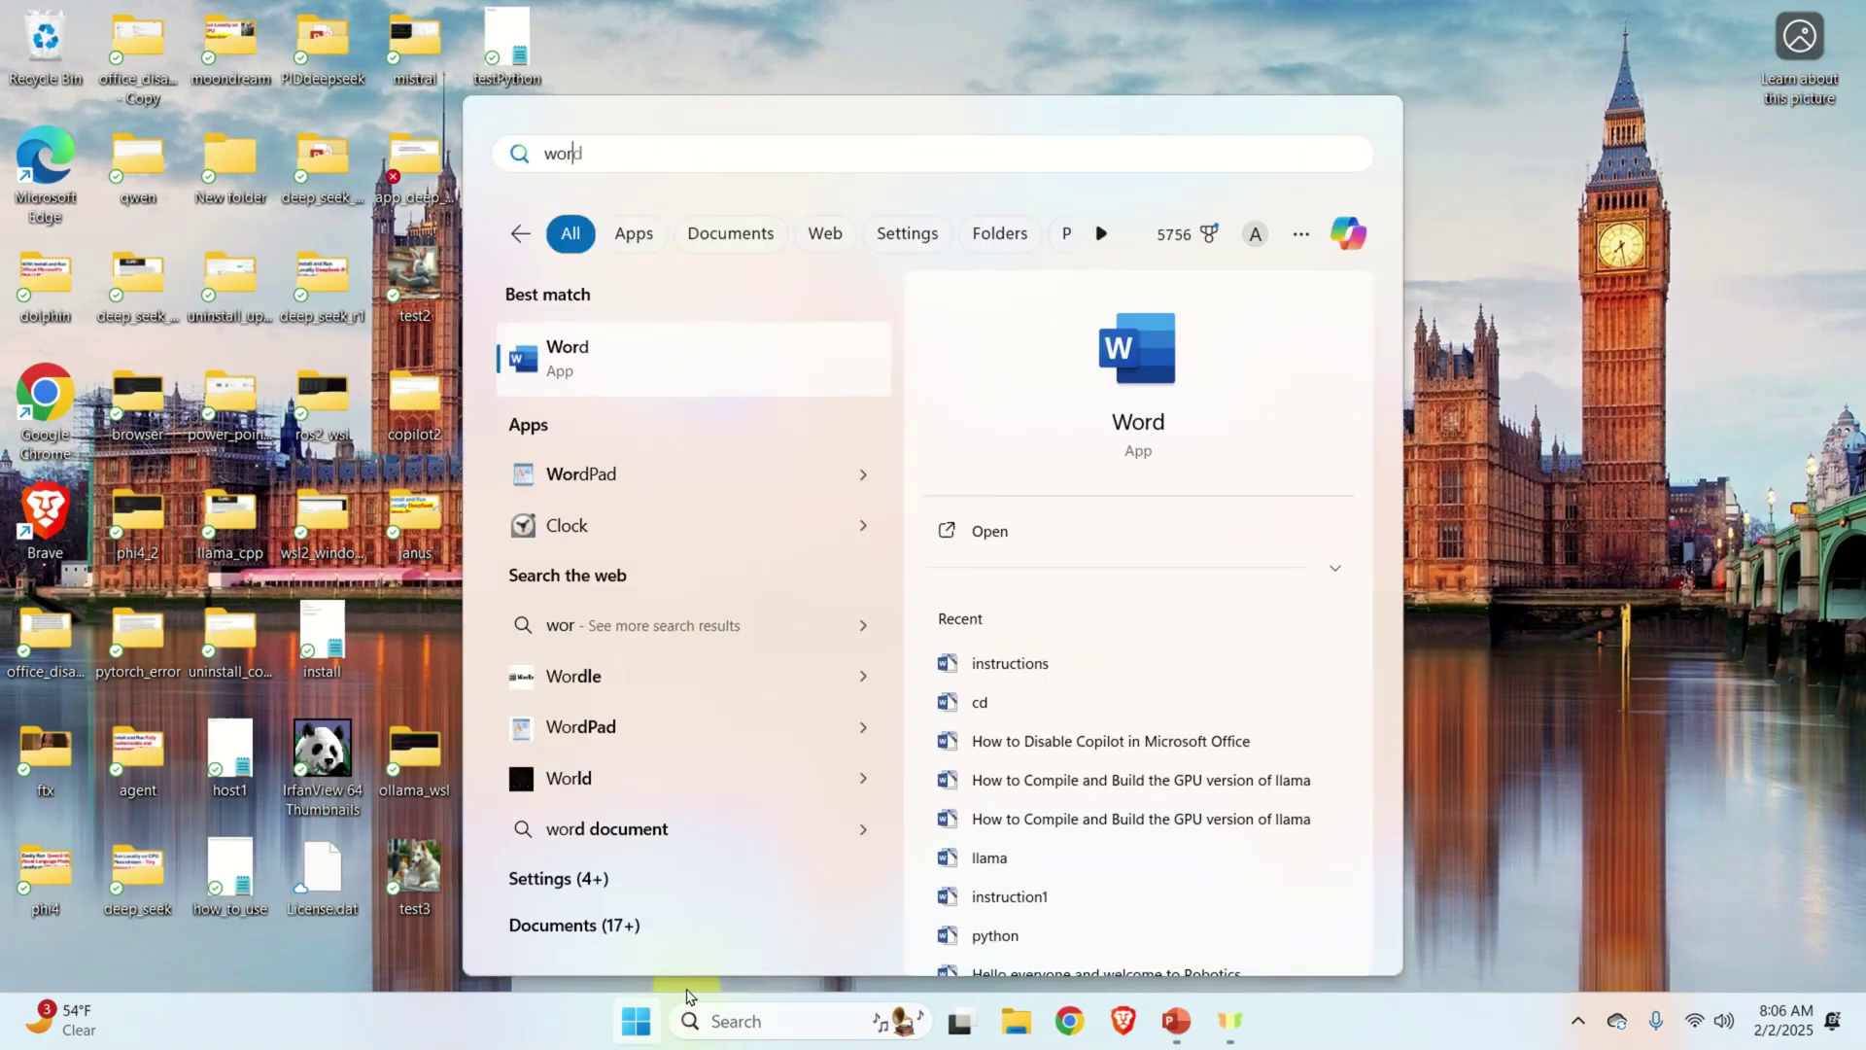
click(629, 367)
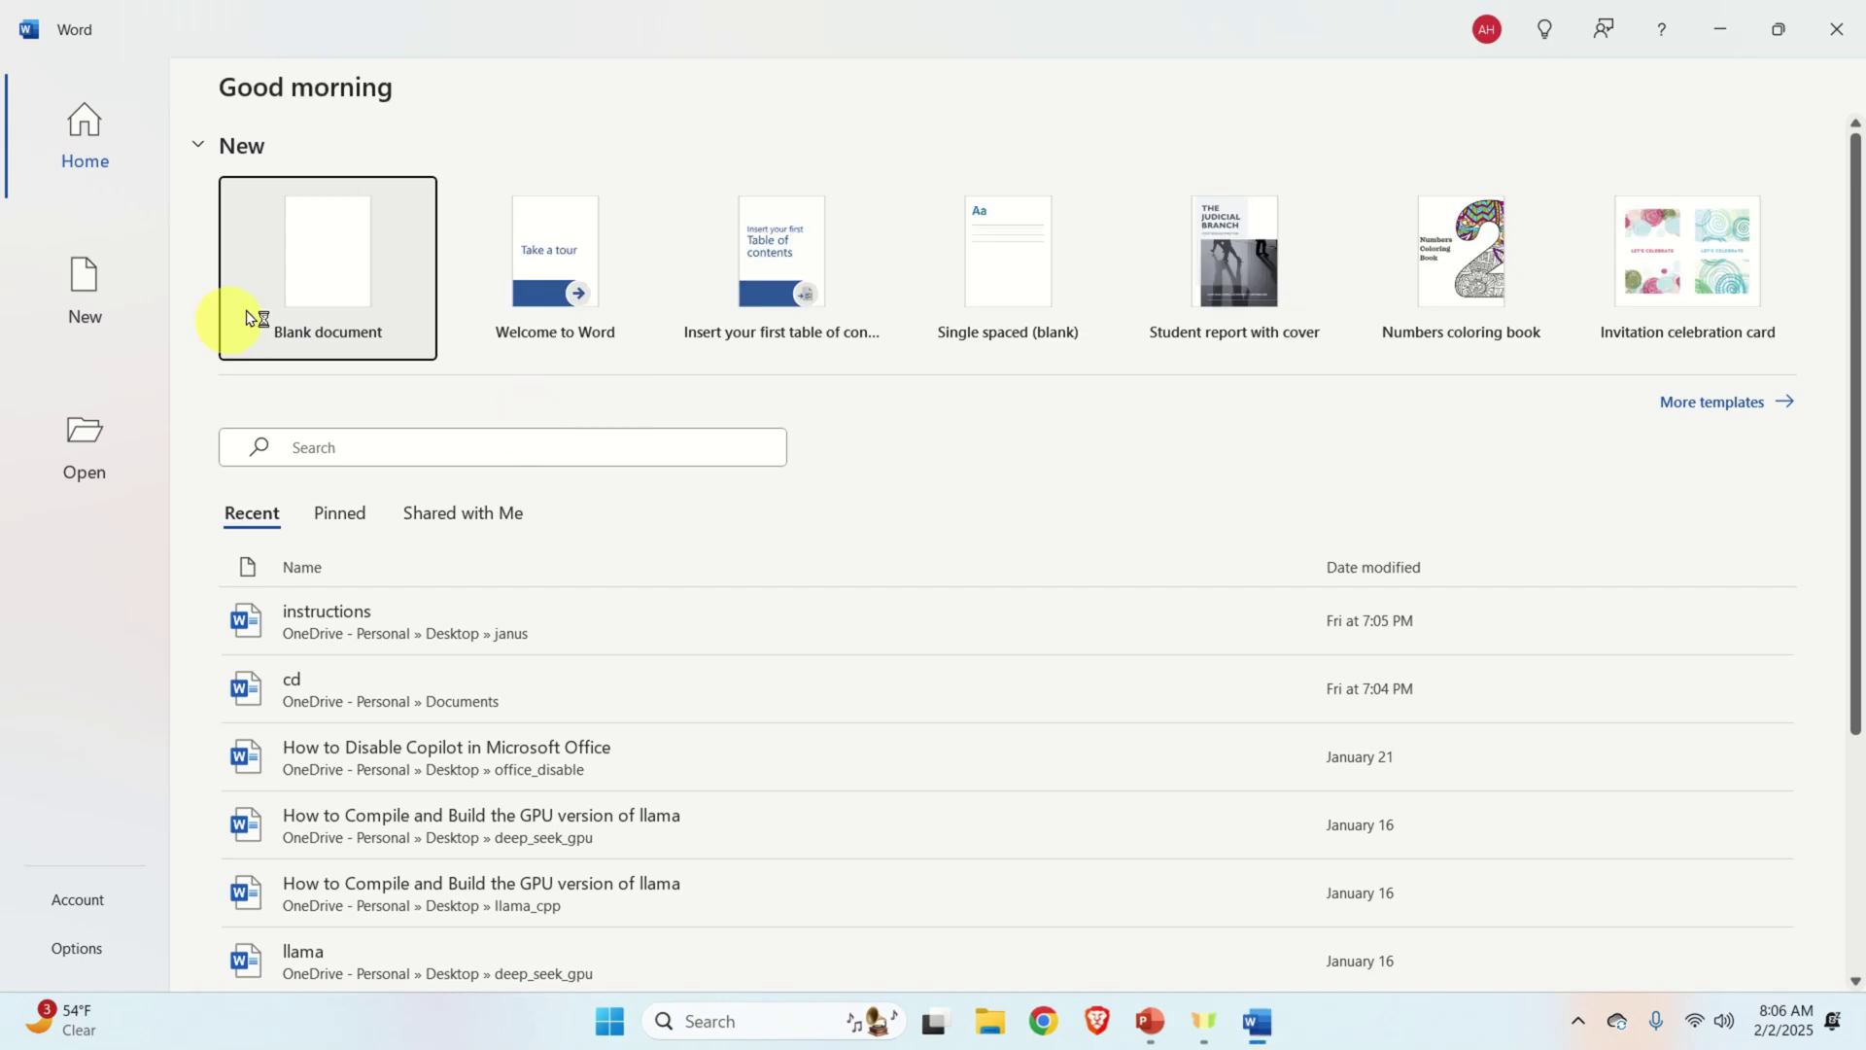
click(249, 319)
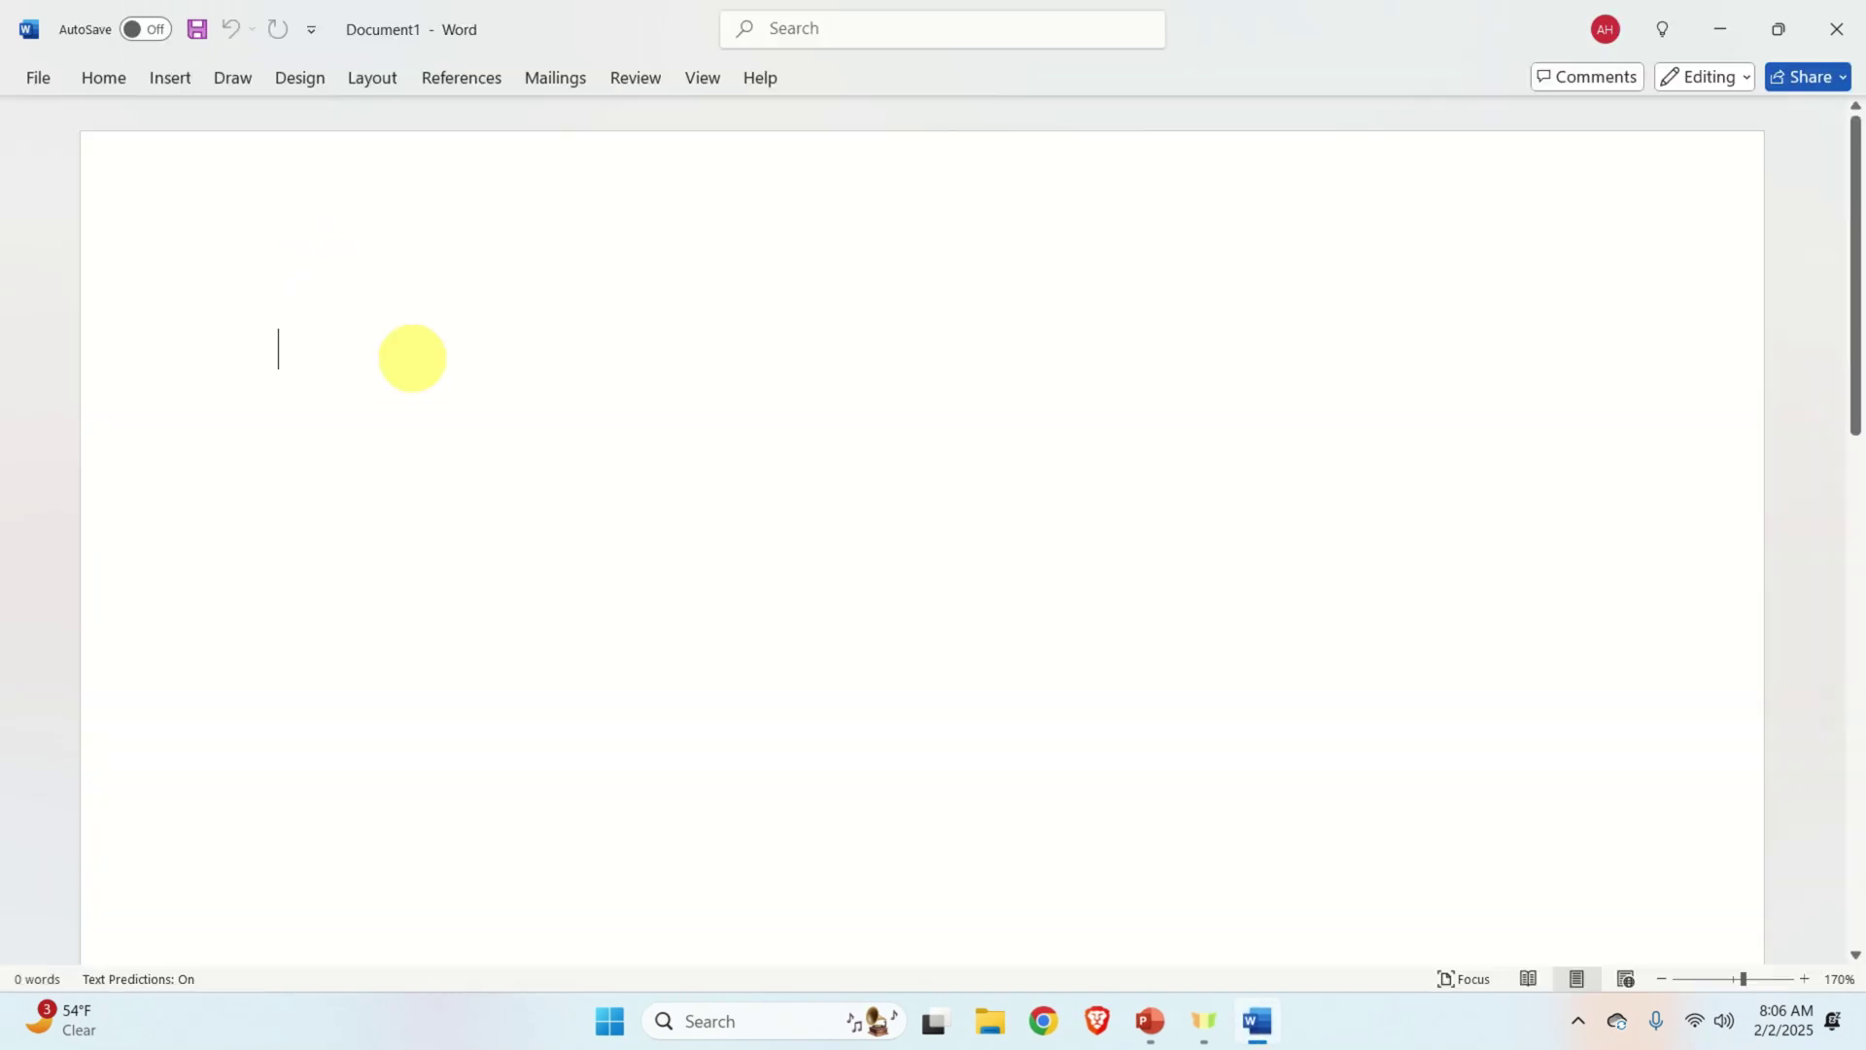
text(dasldas dals)
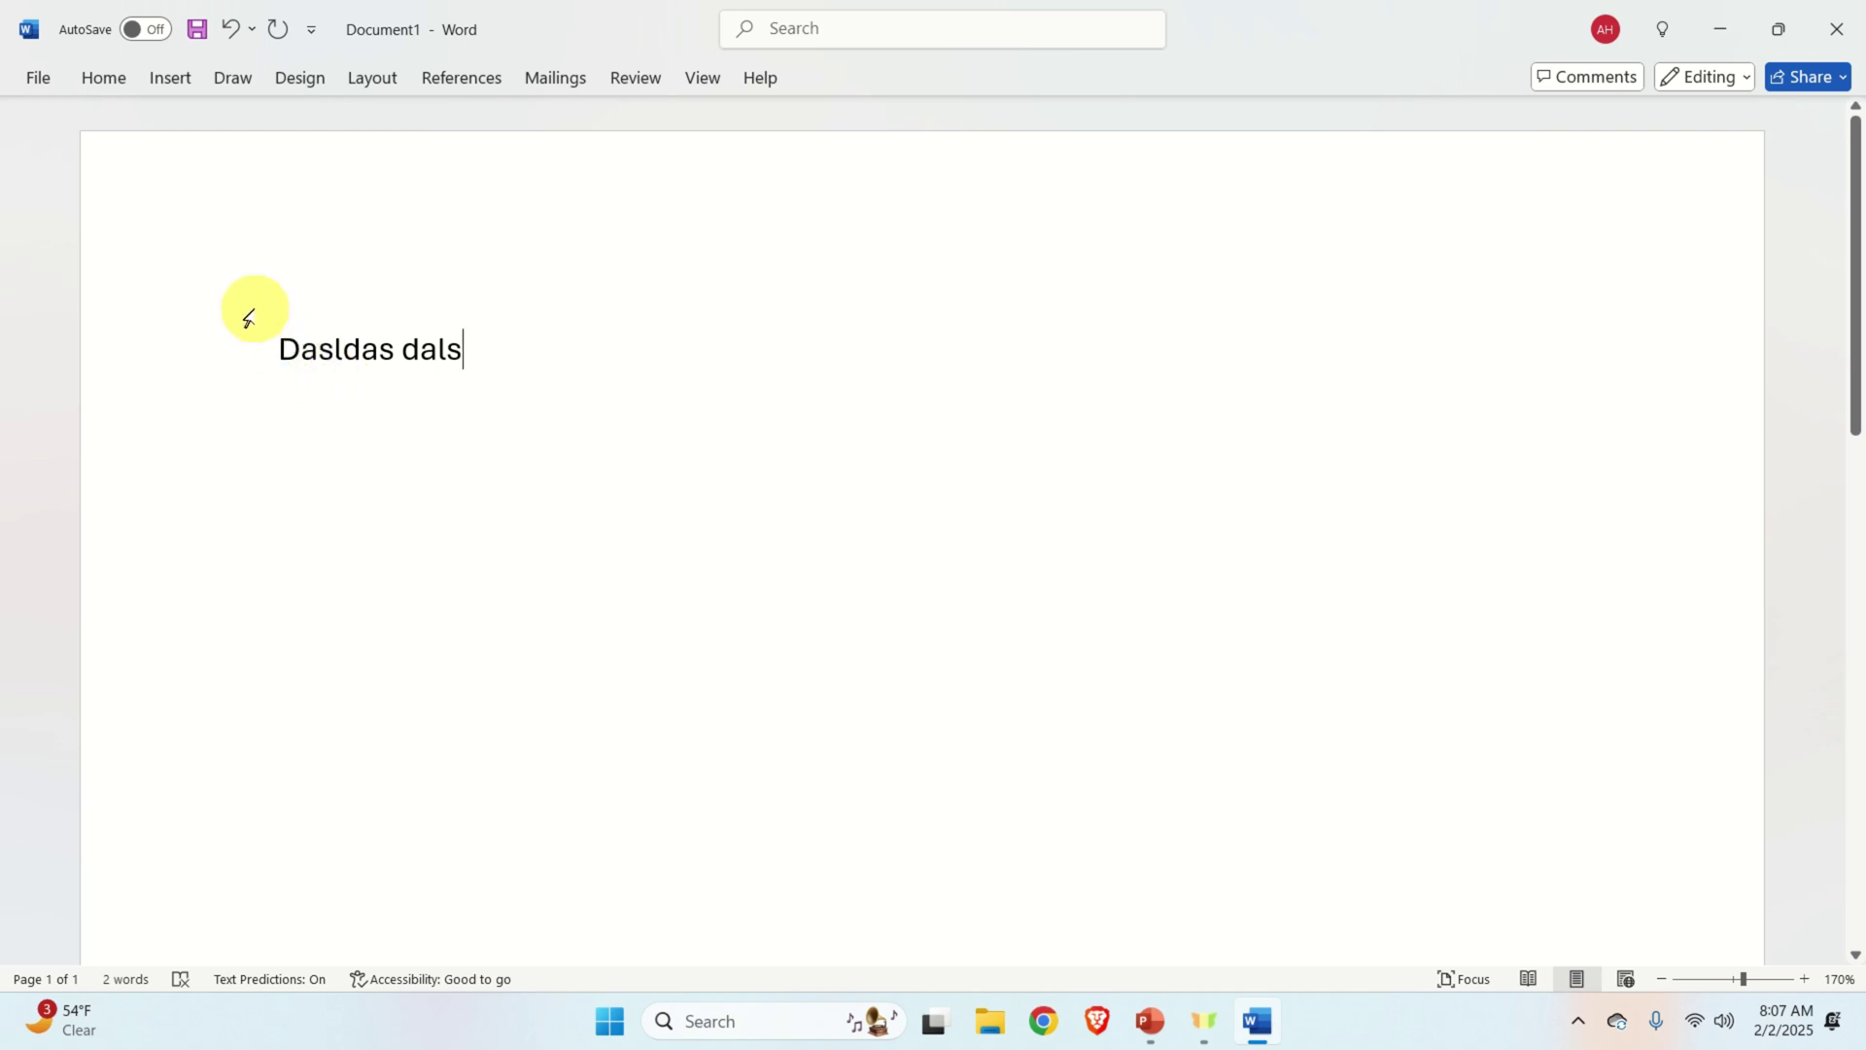
Verify Enable Copilot is still unchecked in Word Options and leave with Cancel.
click(39, 81)
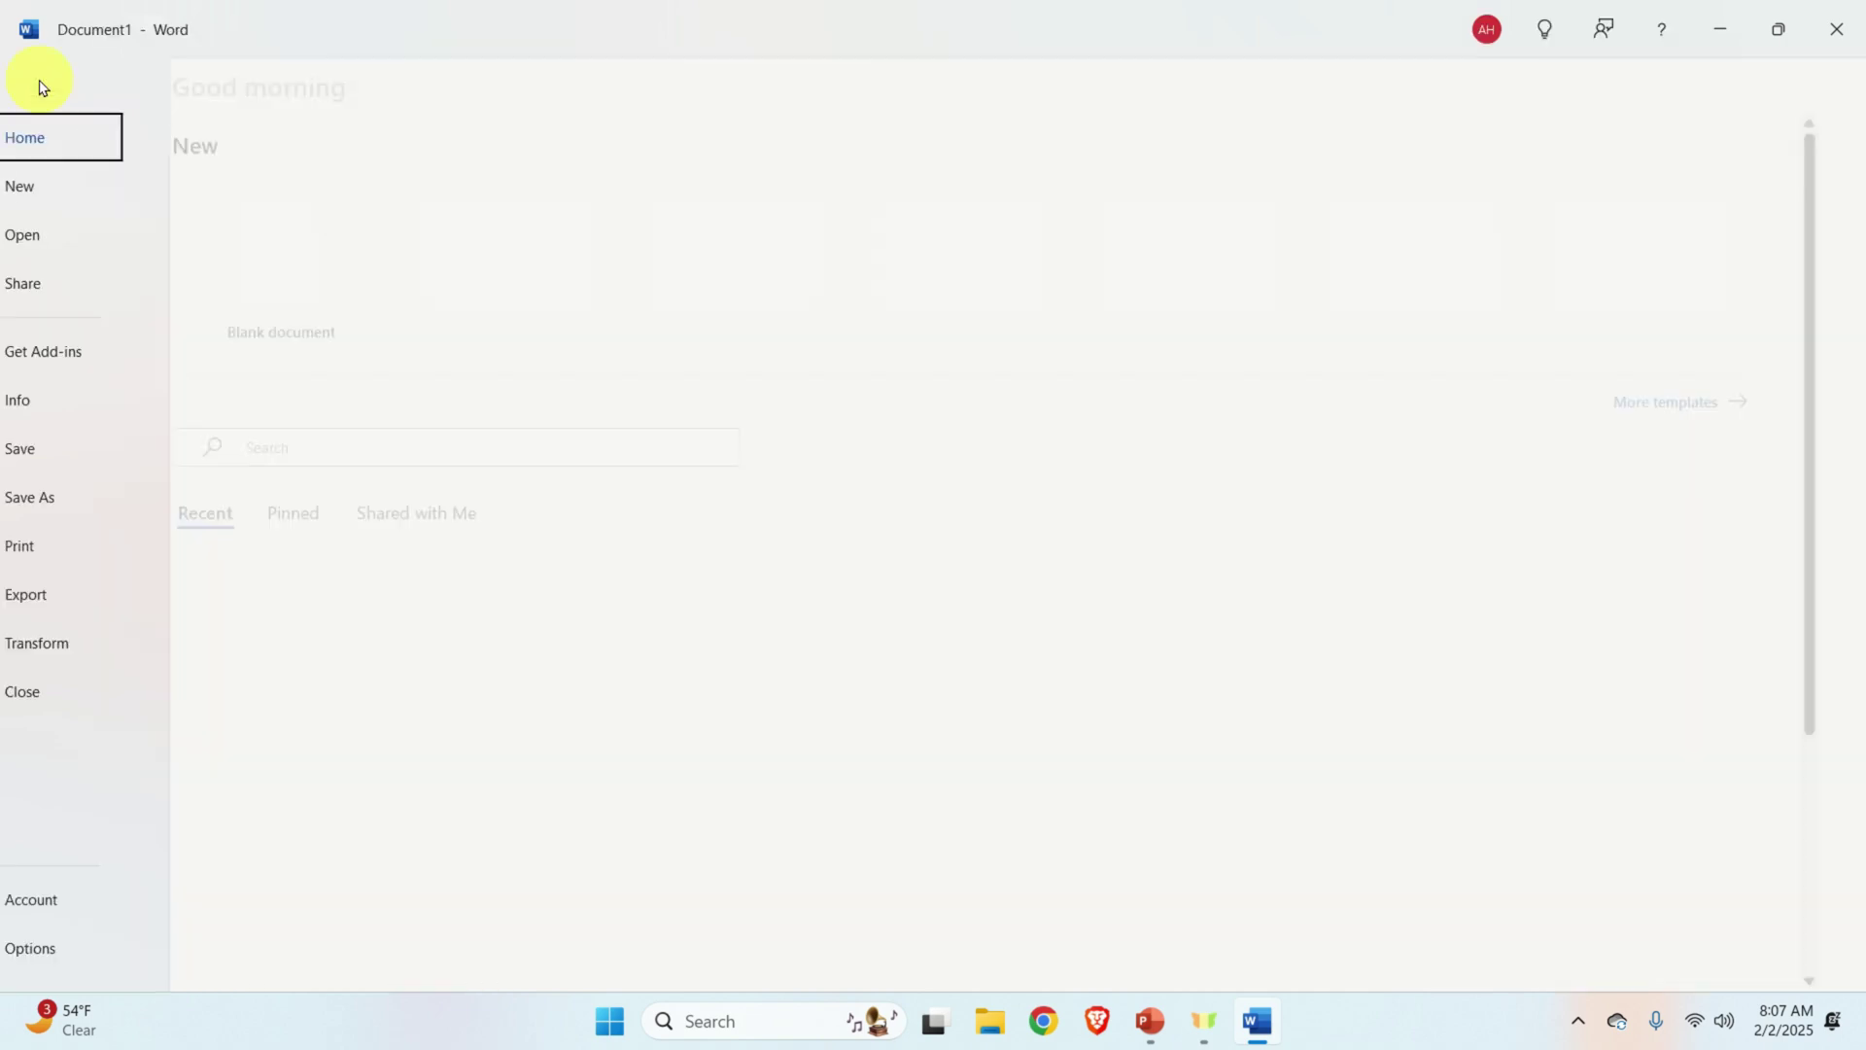
click(77, 948)
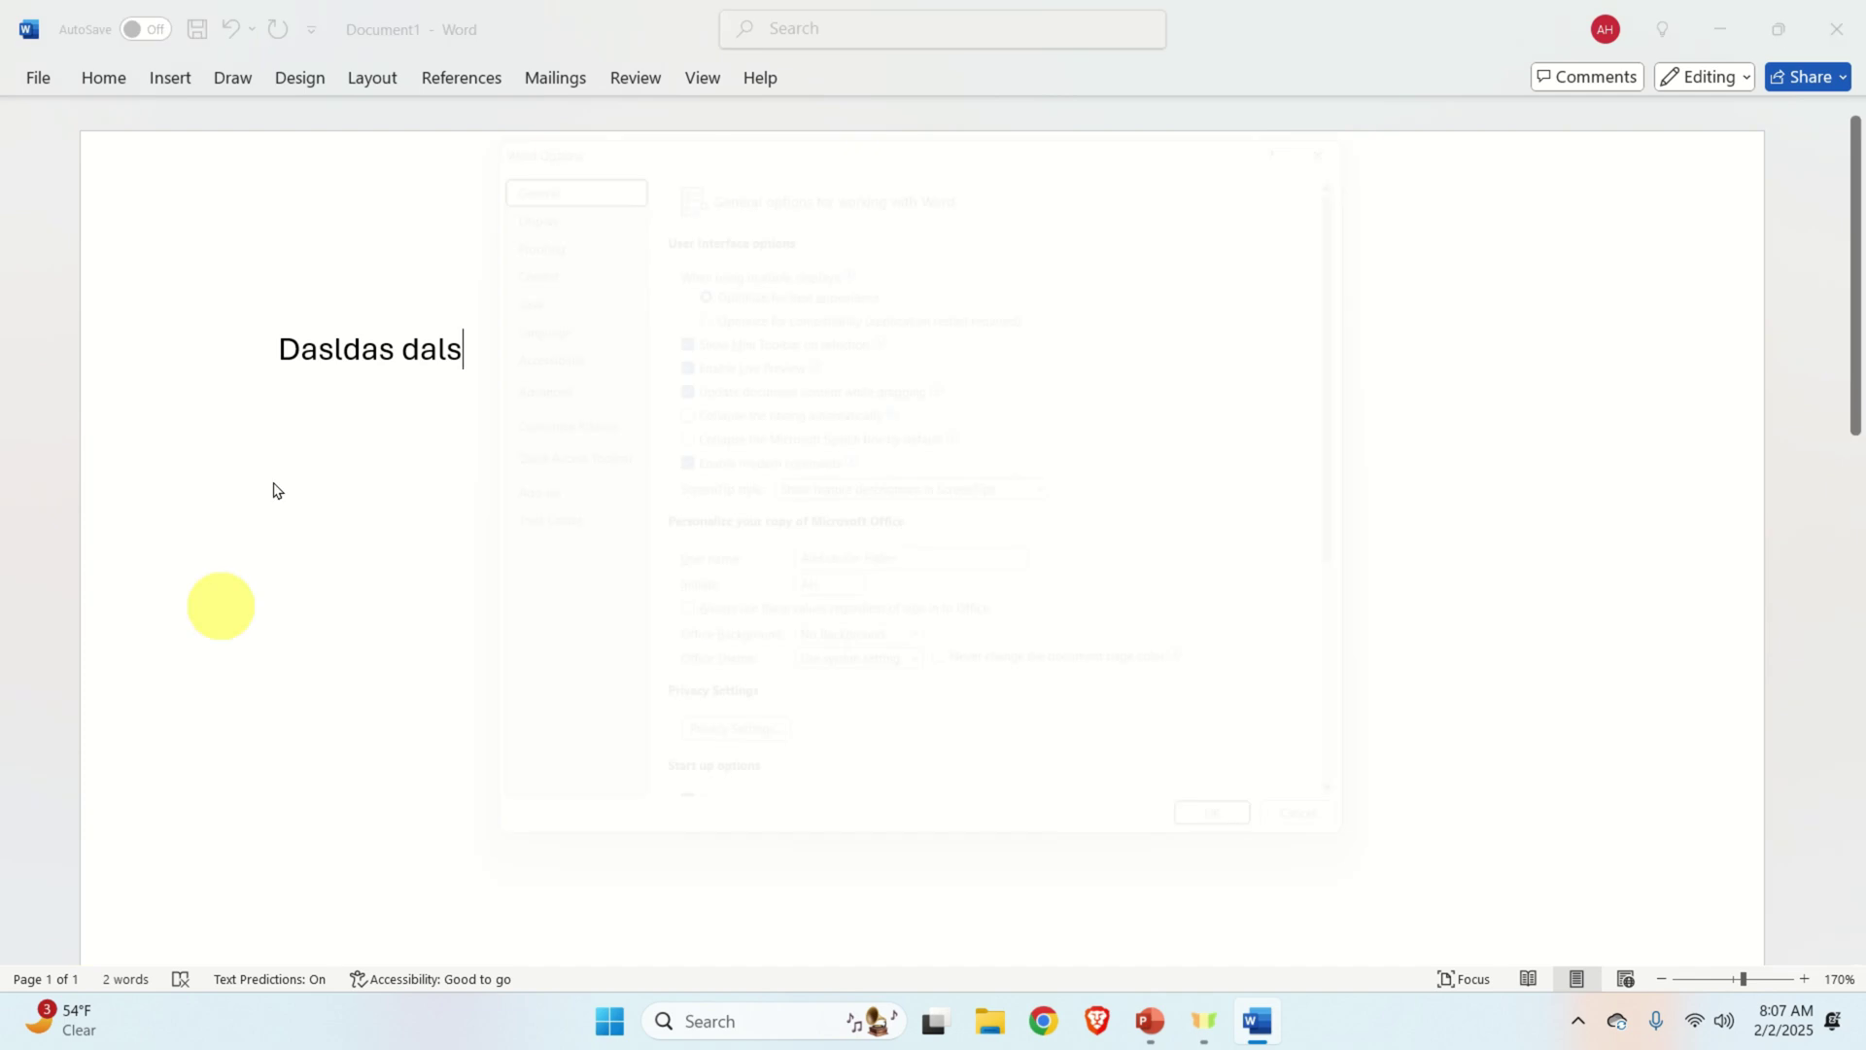
click(576, 251)
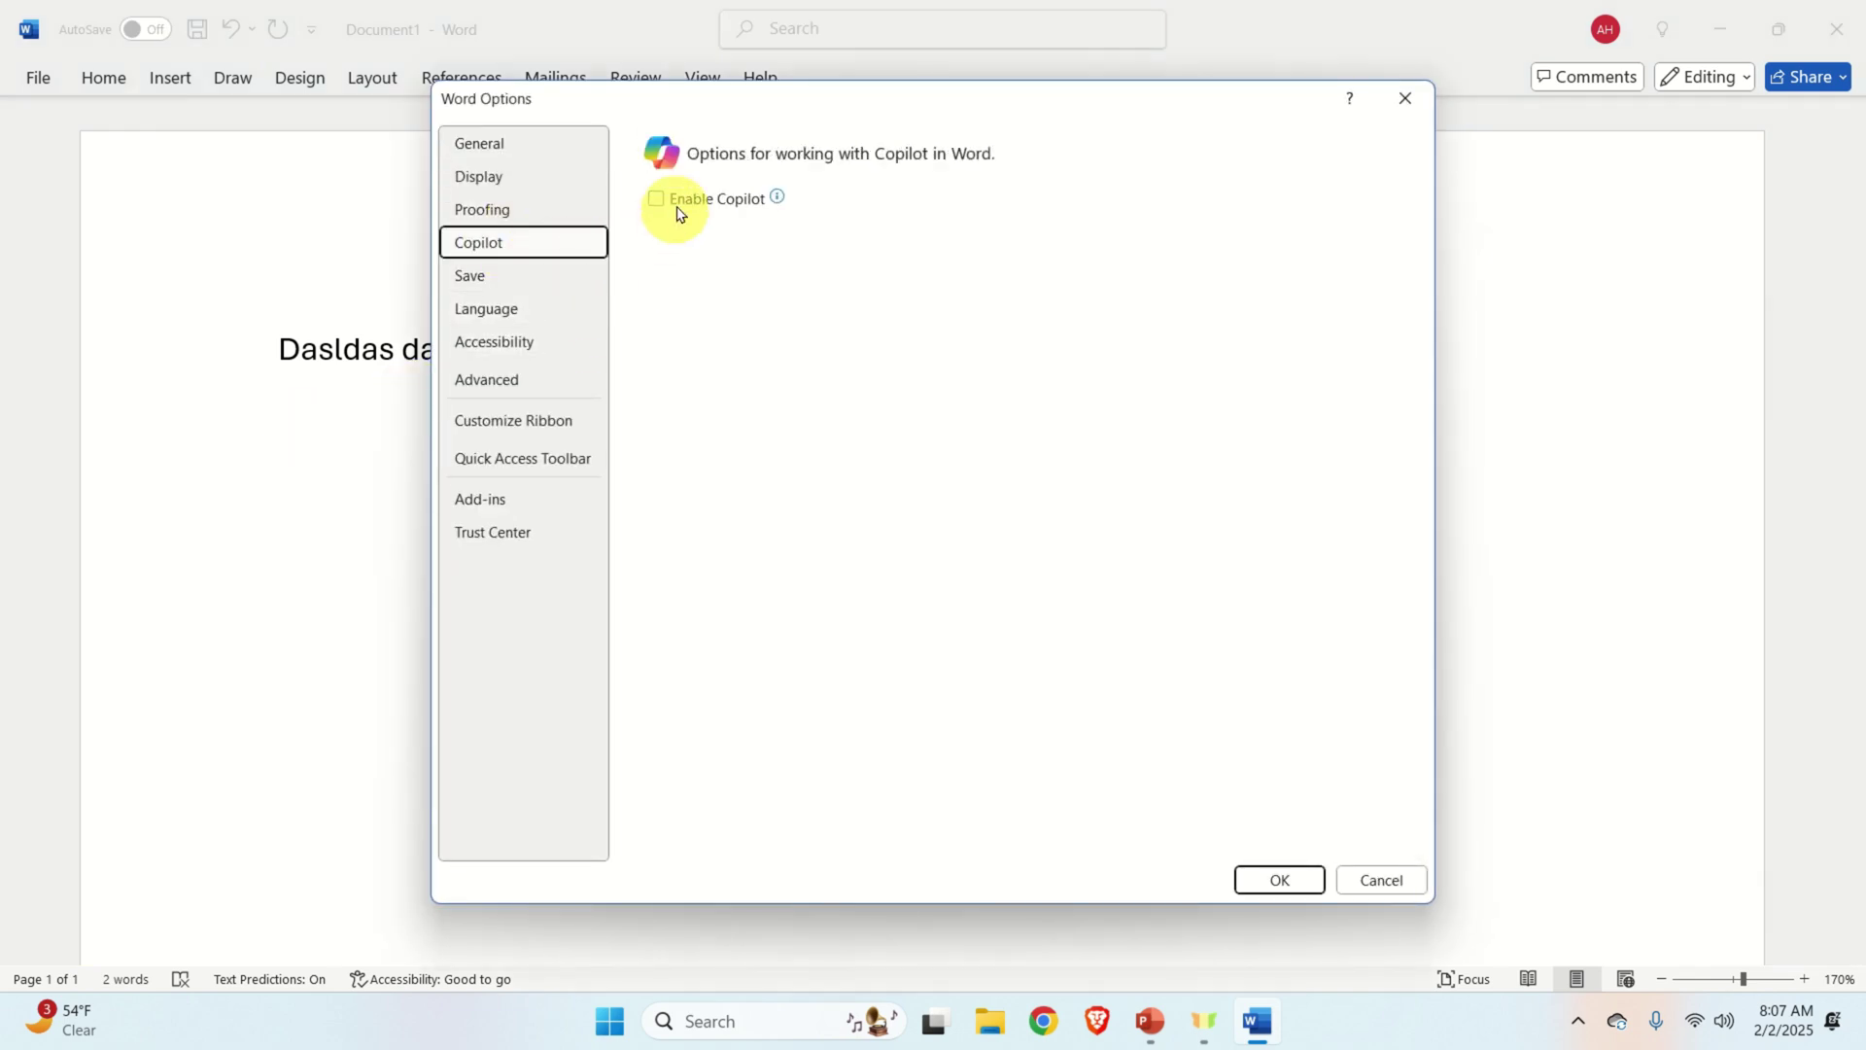
click(1393, 883)
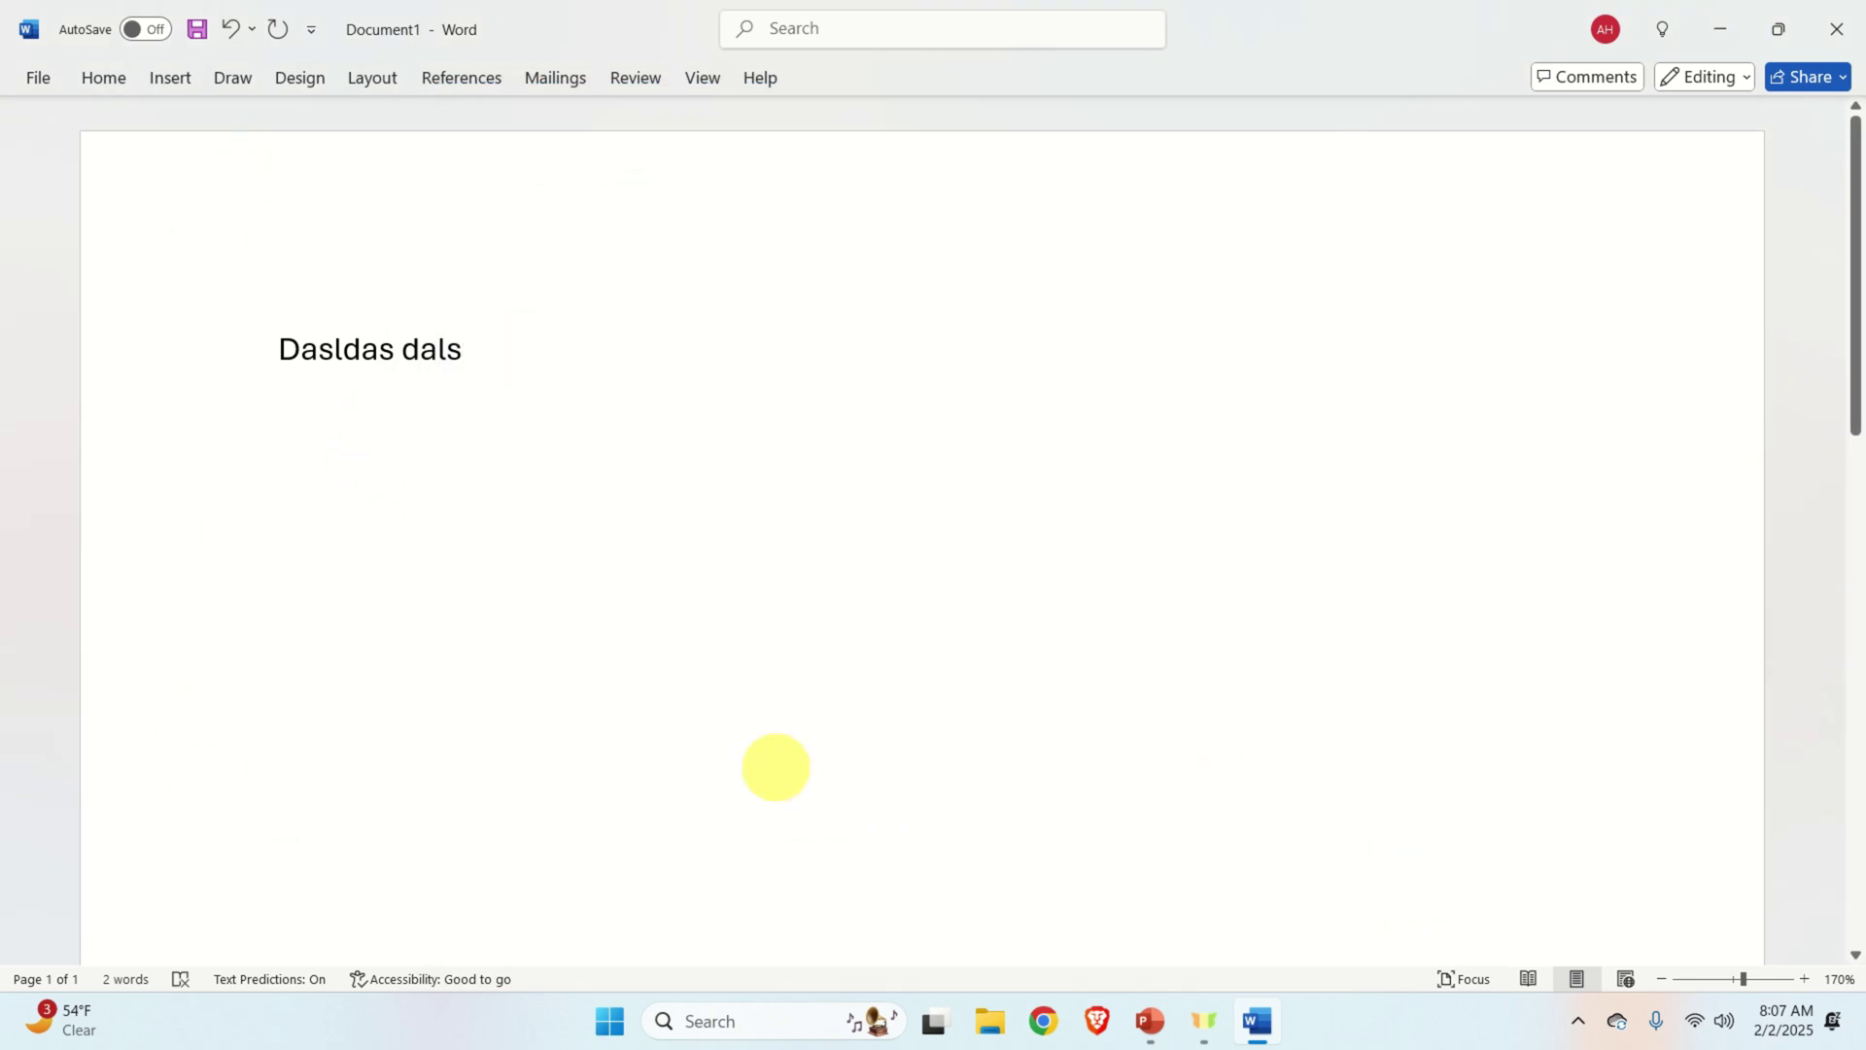
Show the Account page and its Update Options to check the installed Word version.
click(47, 78)
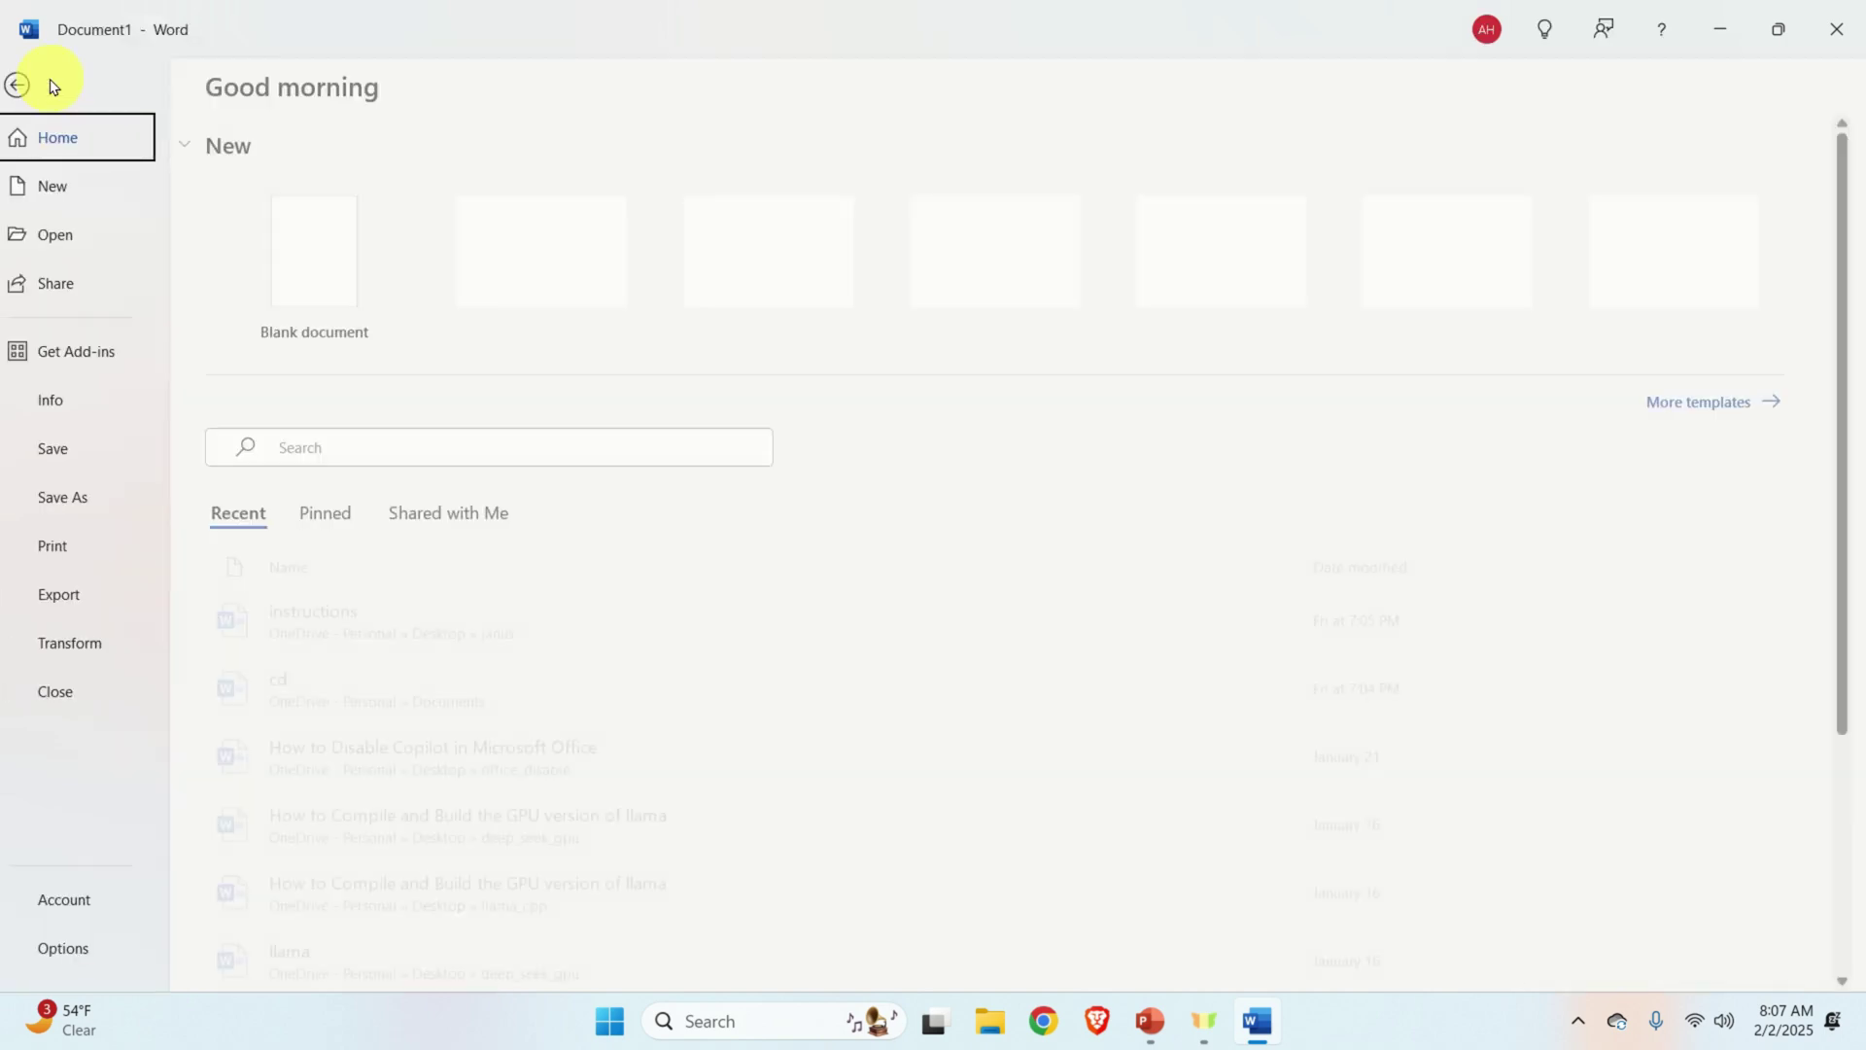
click(84, 901)
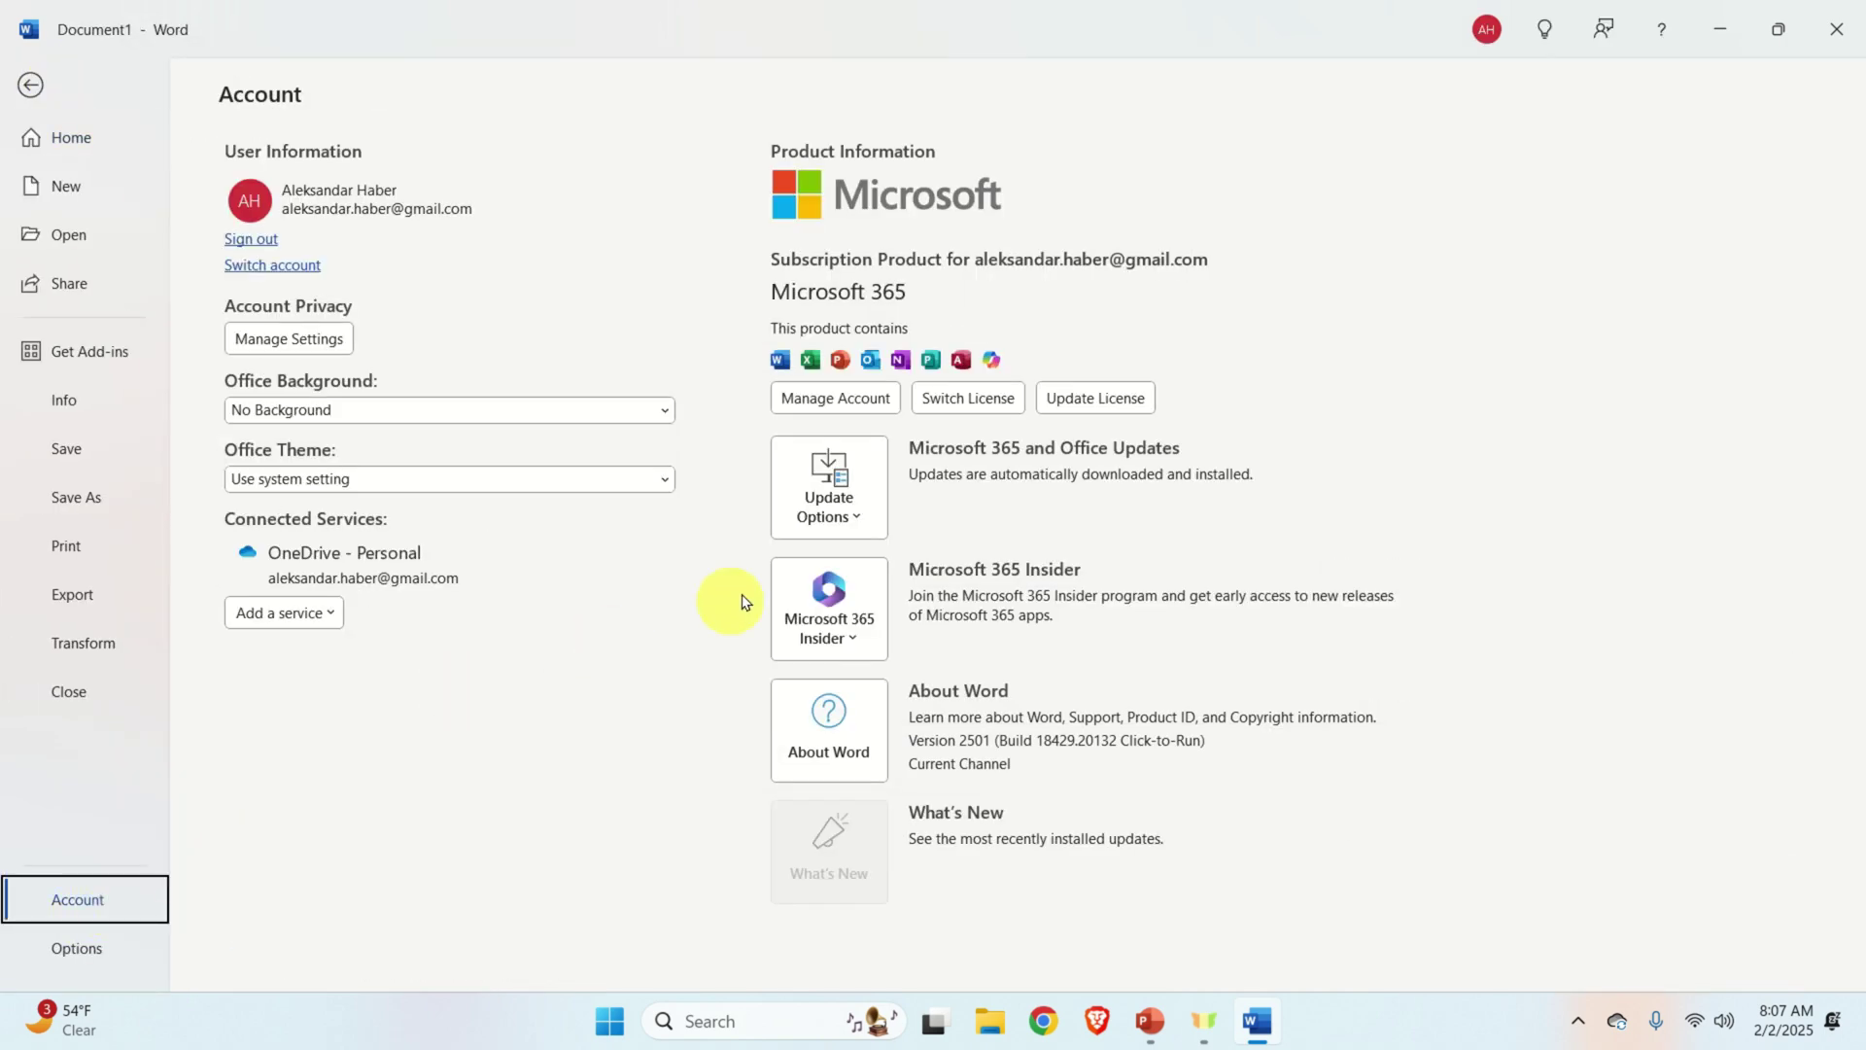
click(859, 529)
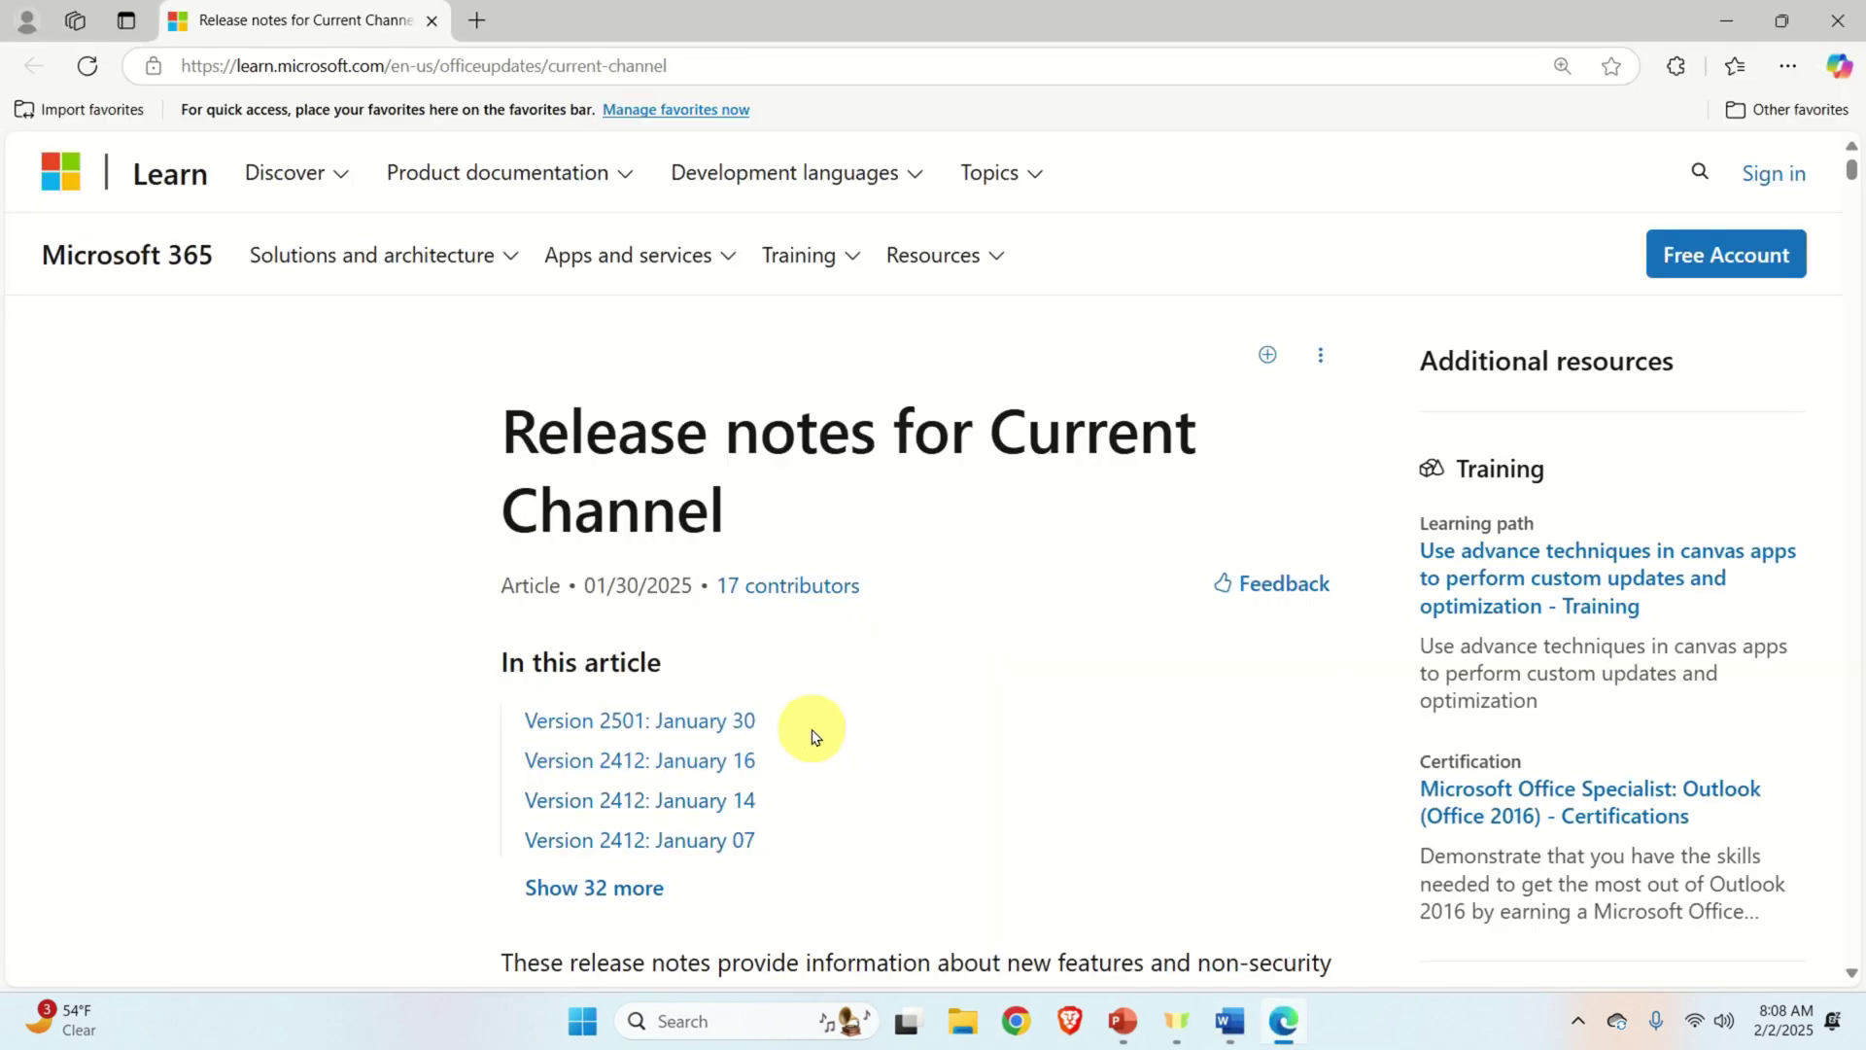
scroll(813, 725, down, 2)
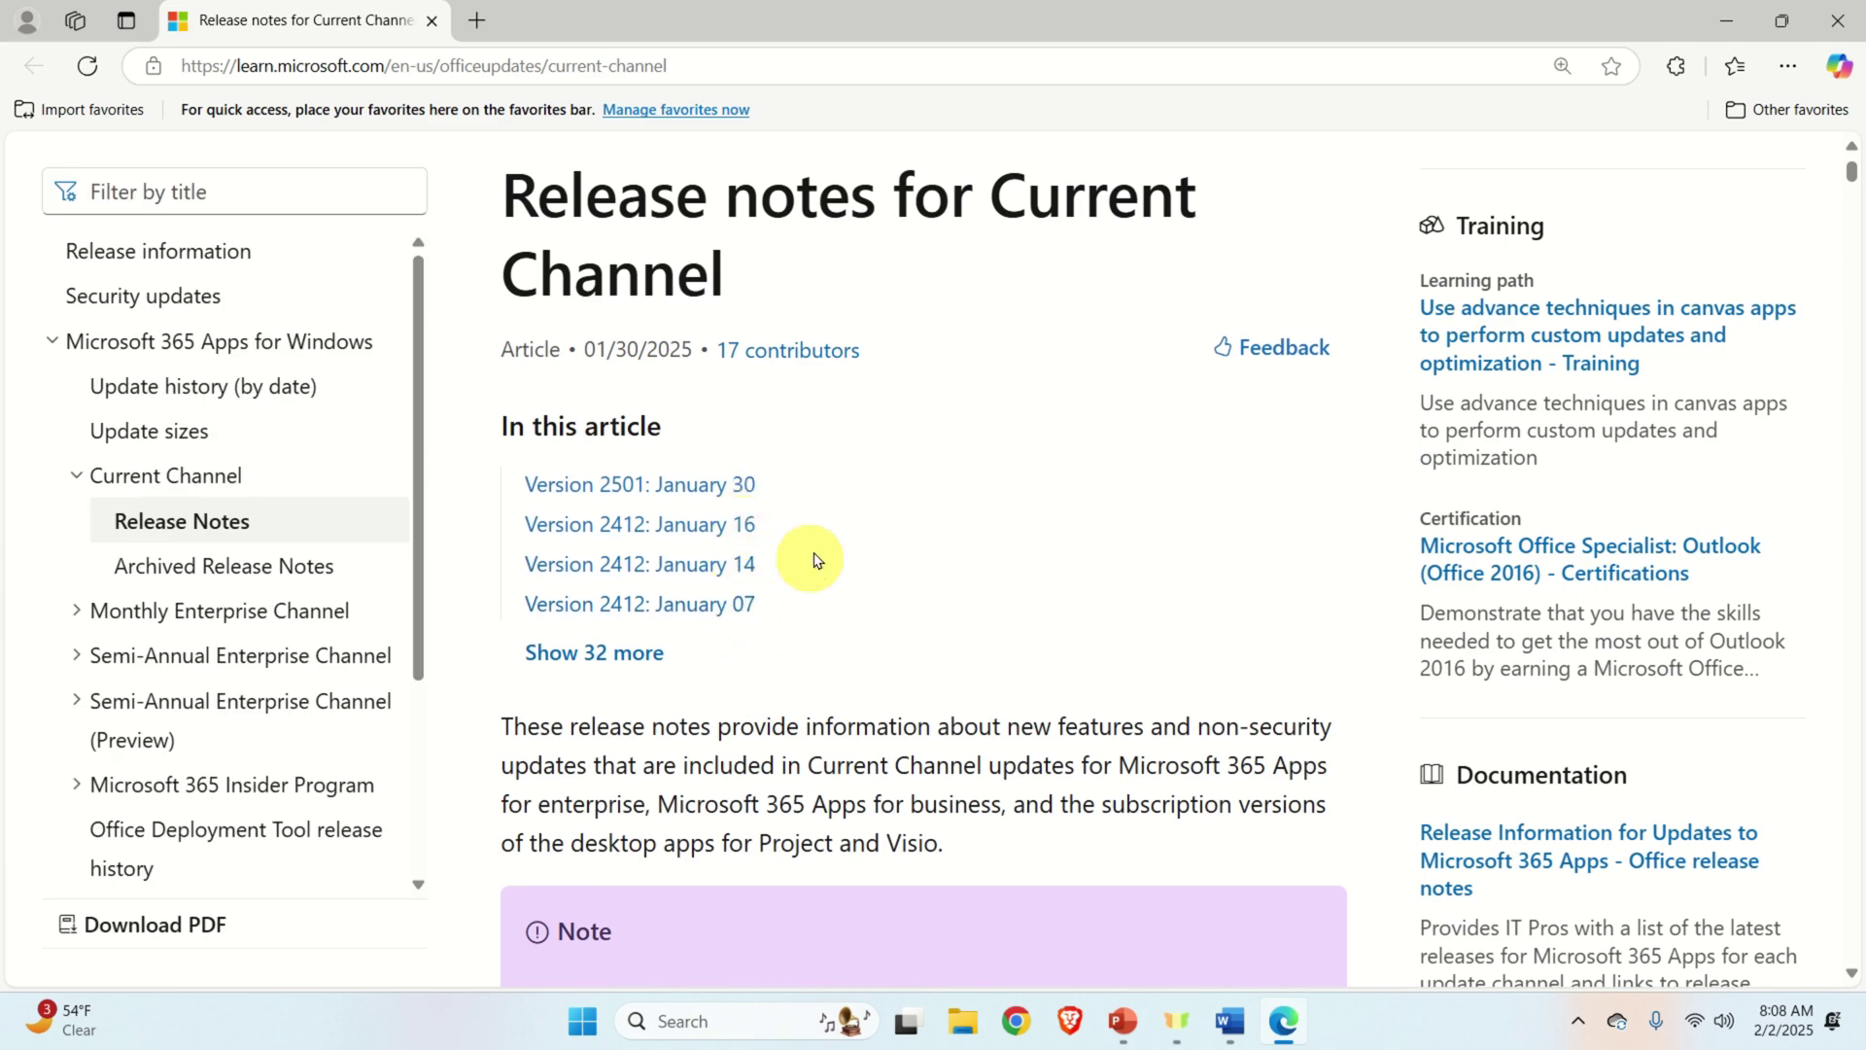
click(605, 655)
scroll(763, 539, down, 2)
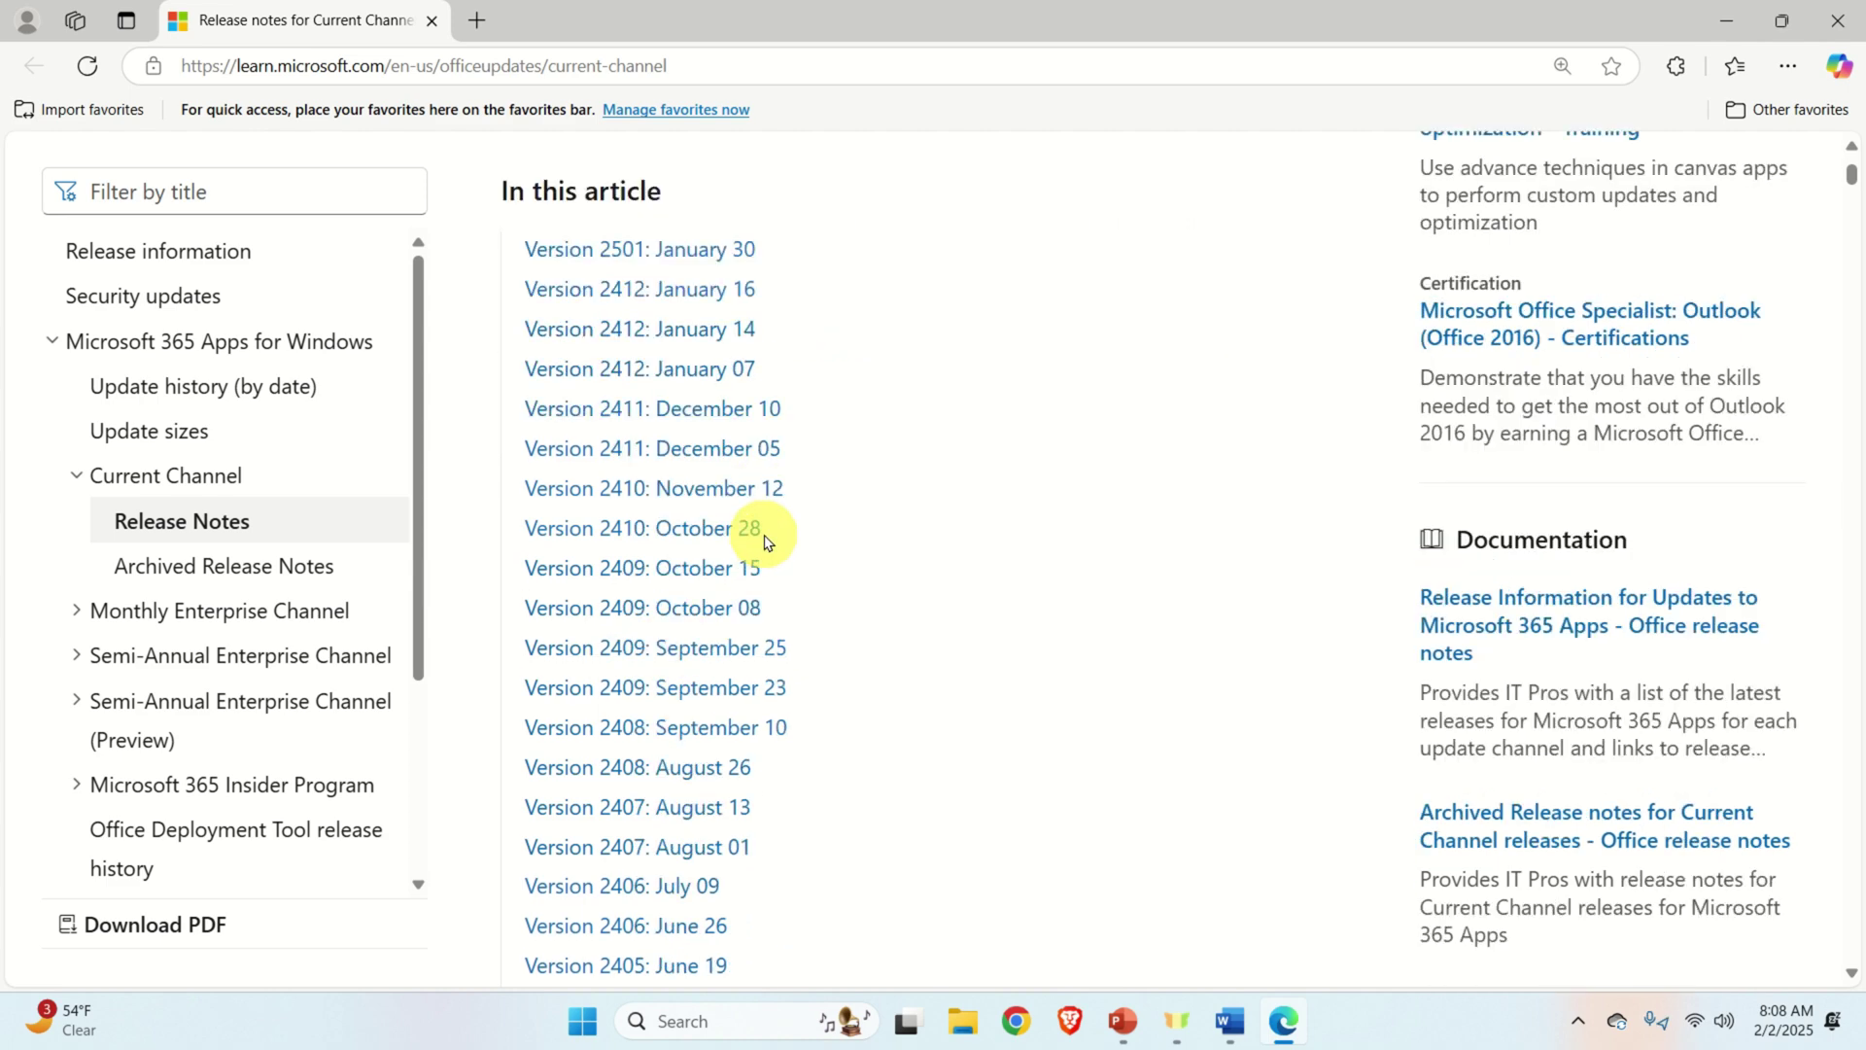
scroll(763, 542, down, 3)
scroll(774, 554, down, 8)
scroll(780, 570, down, 2)
scroll(778, 557, down, 1)
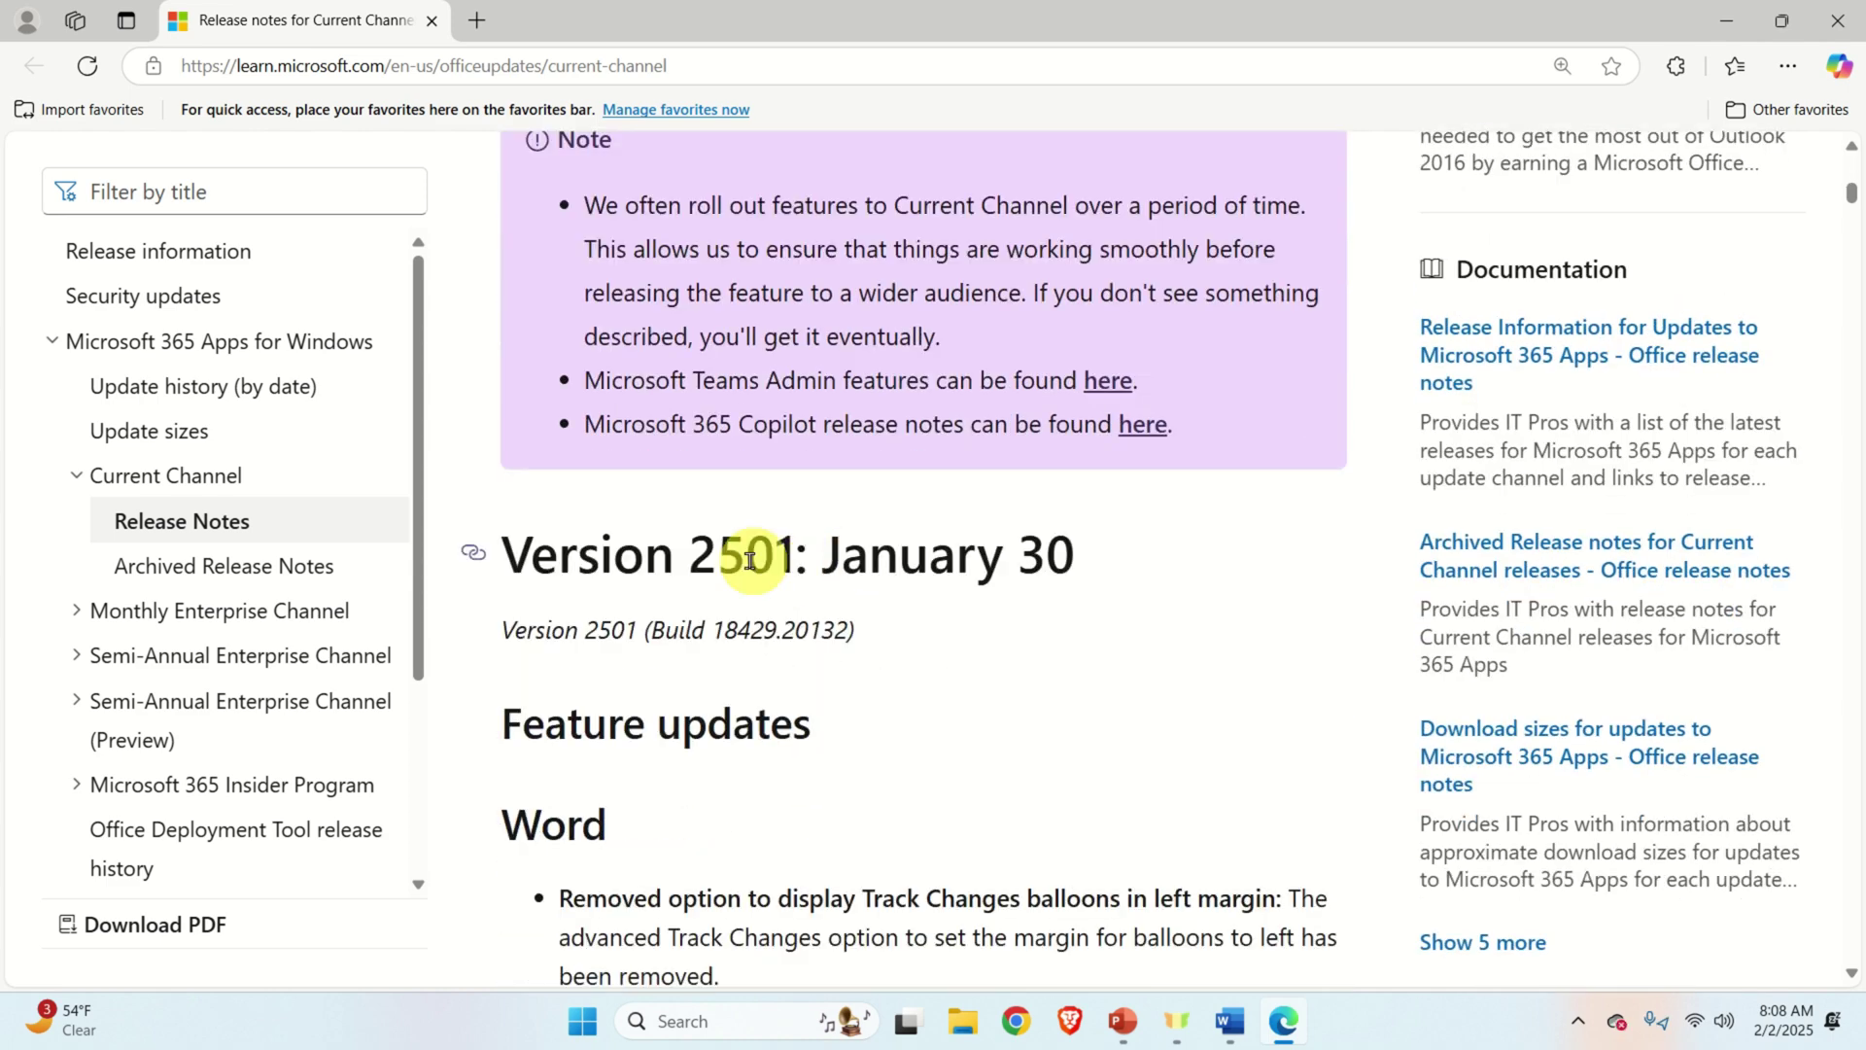
triple_click(756, 554)
triple_click(788, 627)
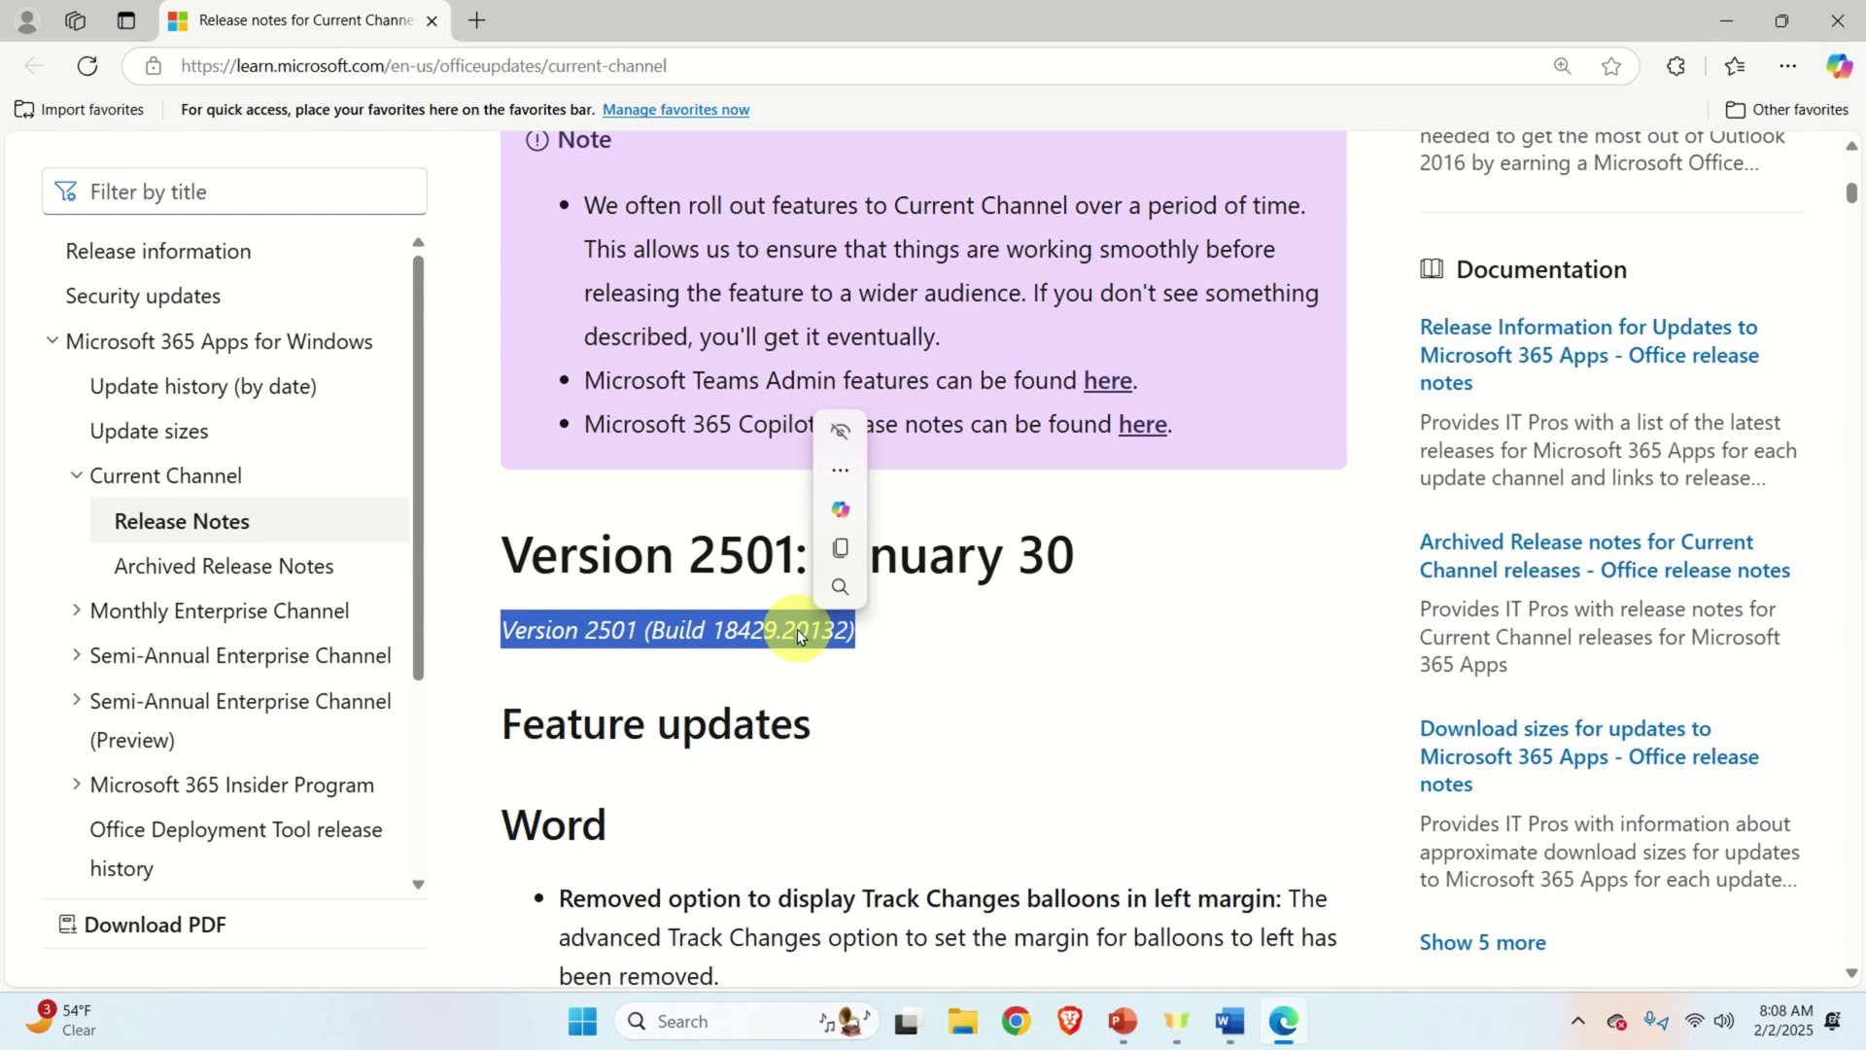
click(739, 627)
drag(740, 627, 855, 629)
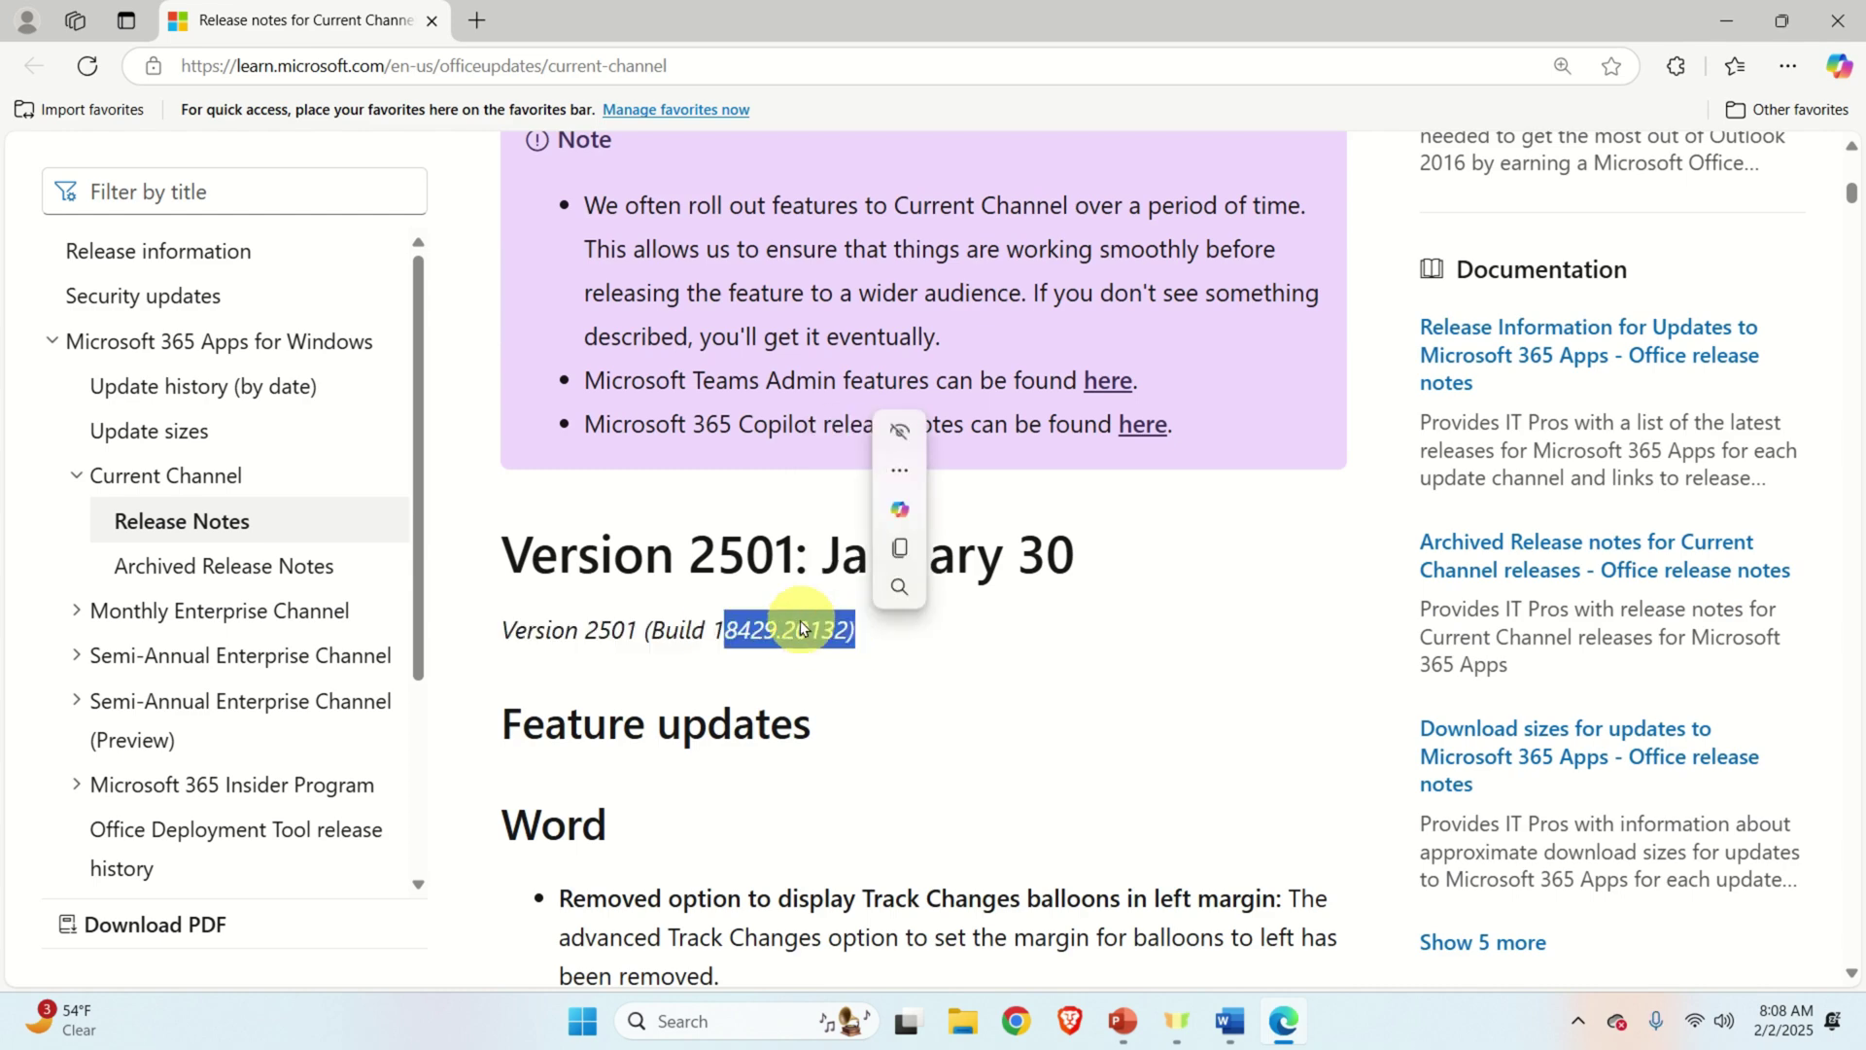
click(1230, 1021)
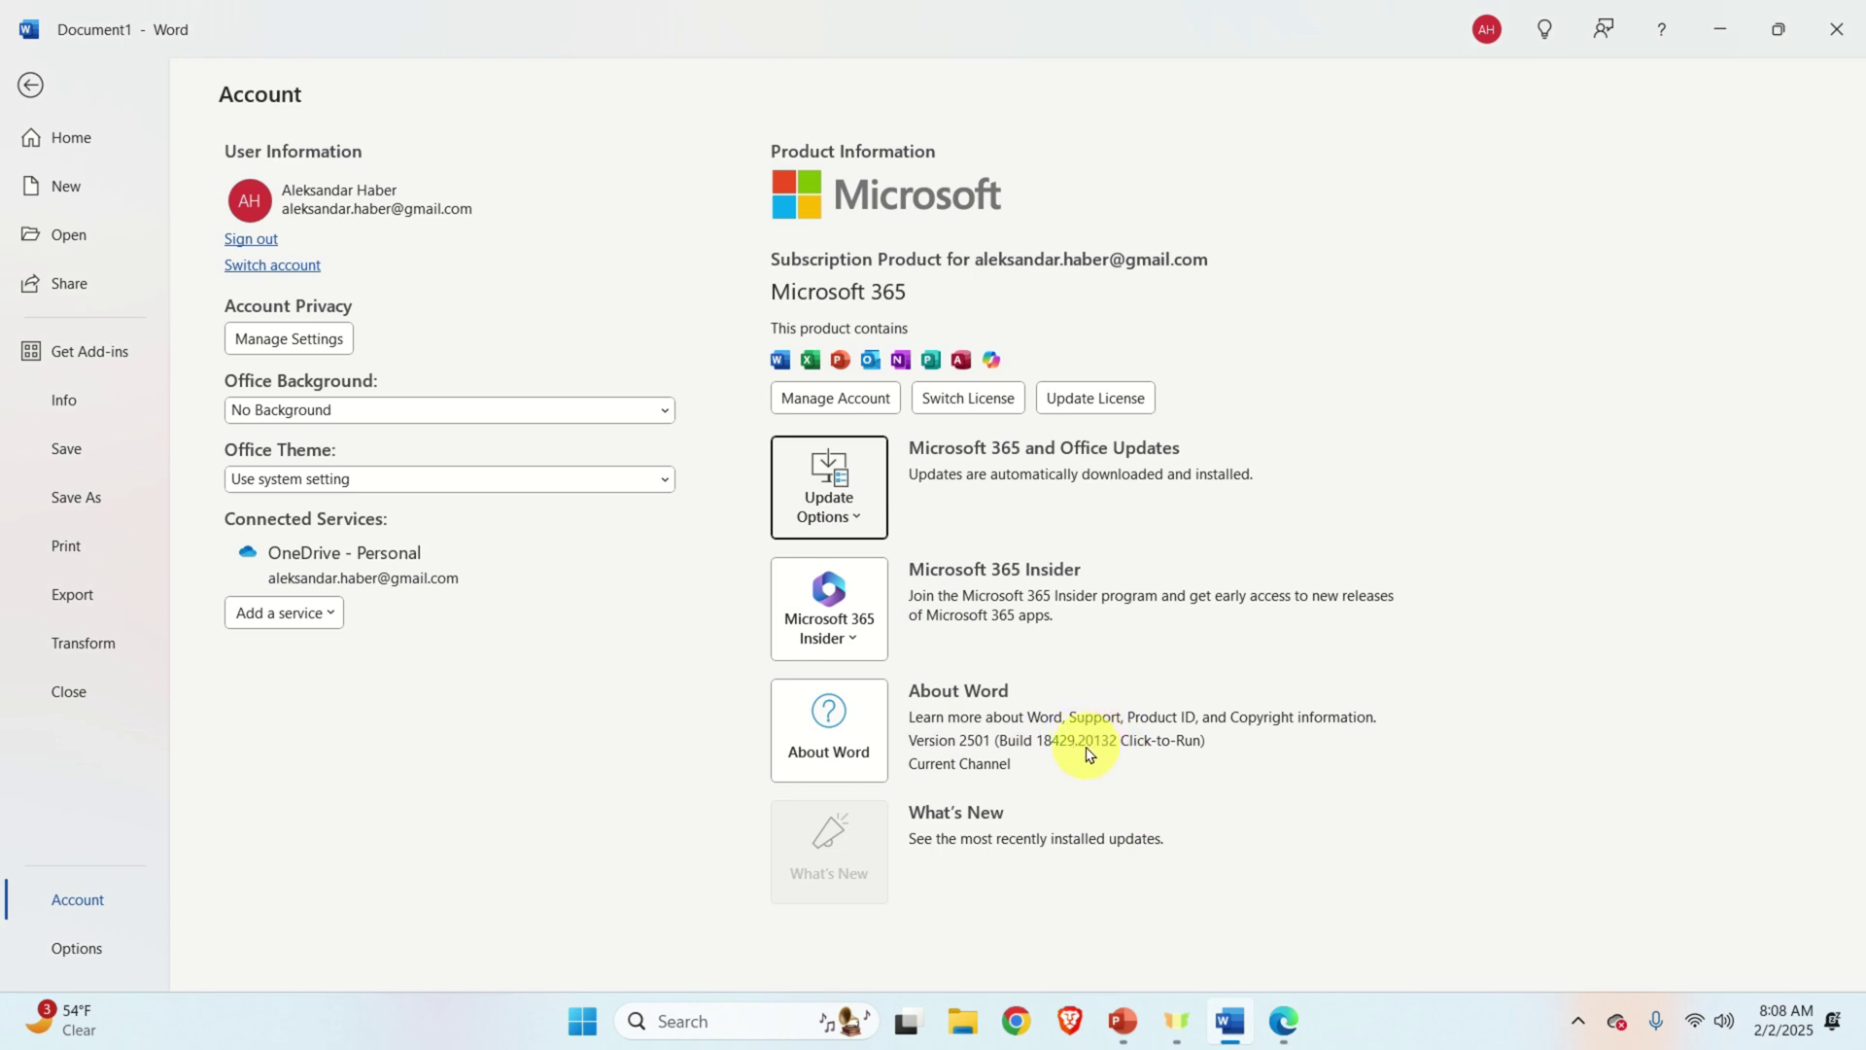
Run Update Now from Update Options and close the You're up to date! notice.
click(1292, 1036)
click(1284, 1030)
click(861, 521)
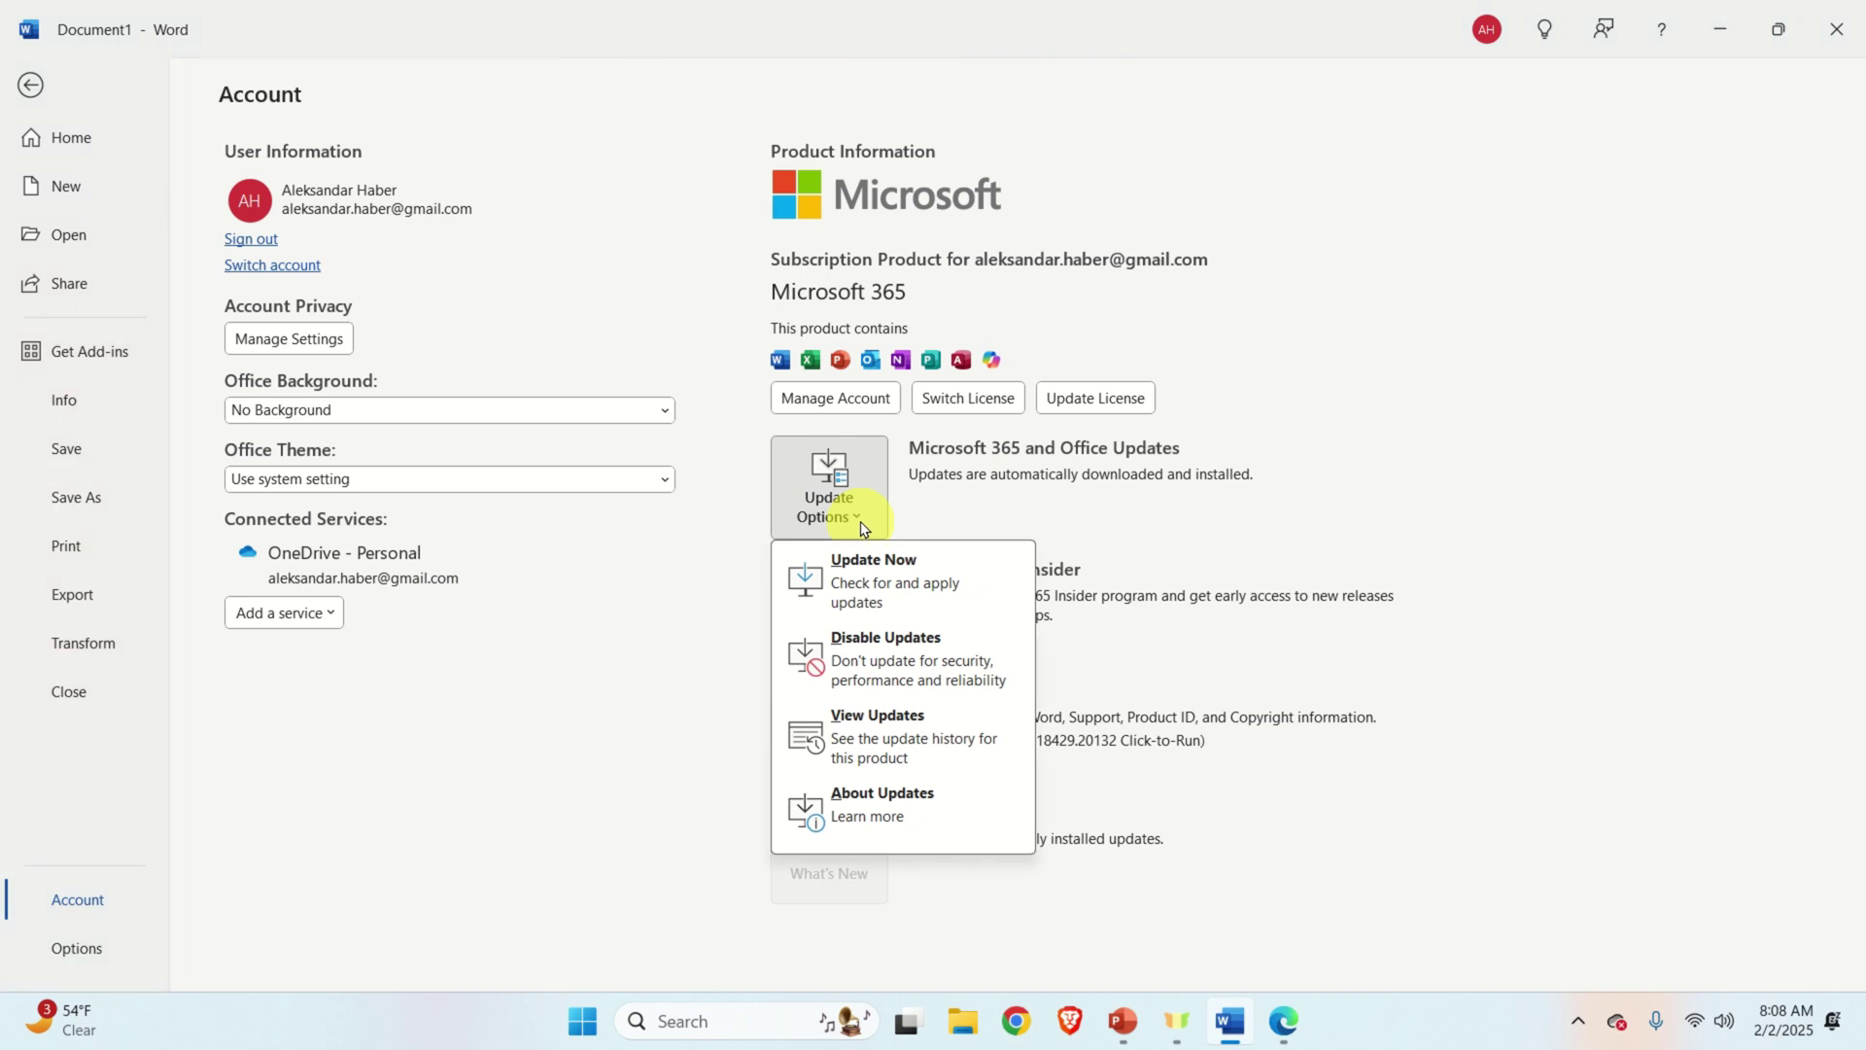
click(933, 595)
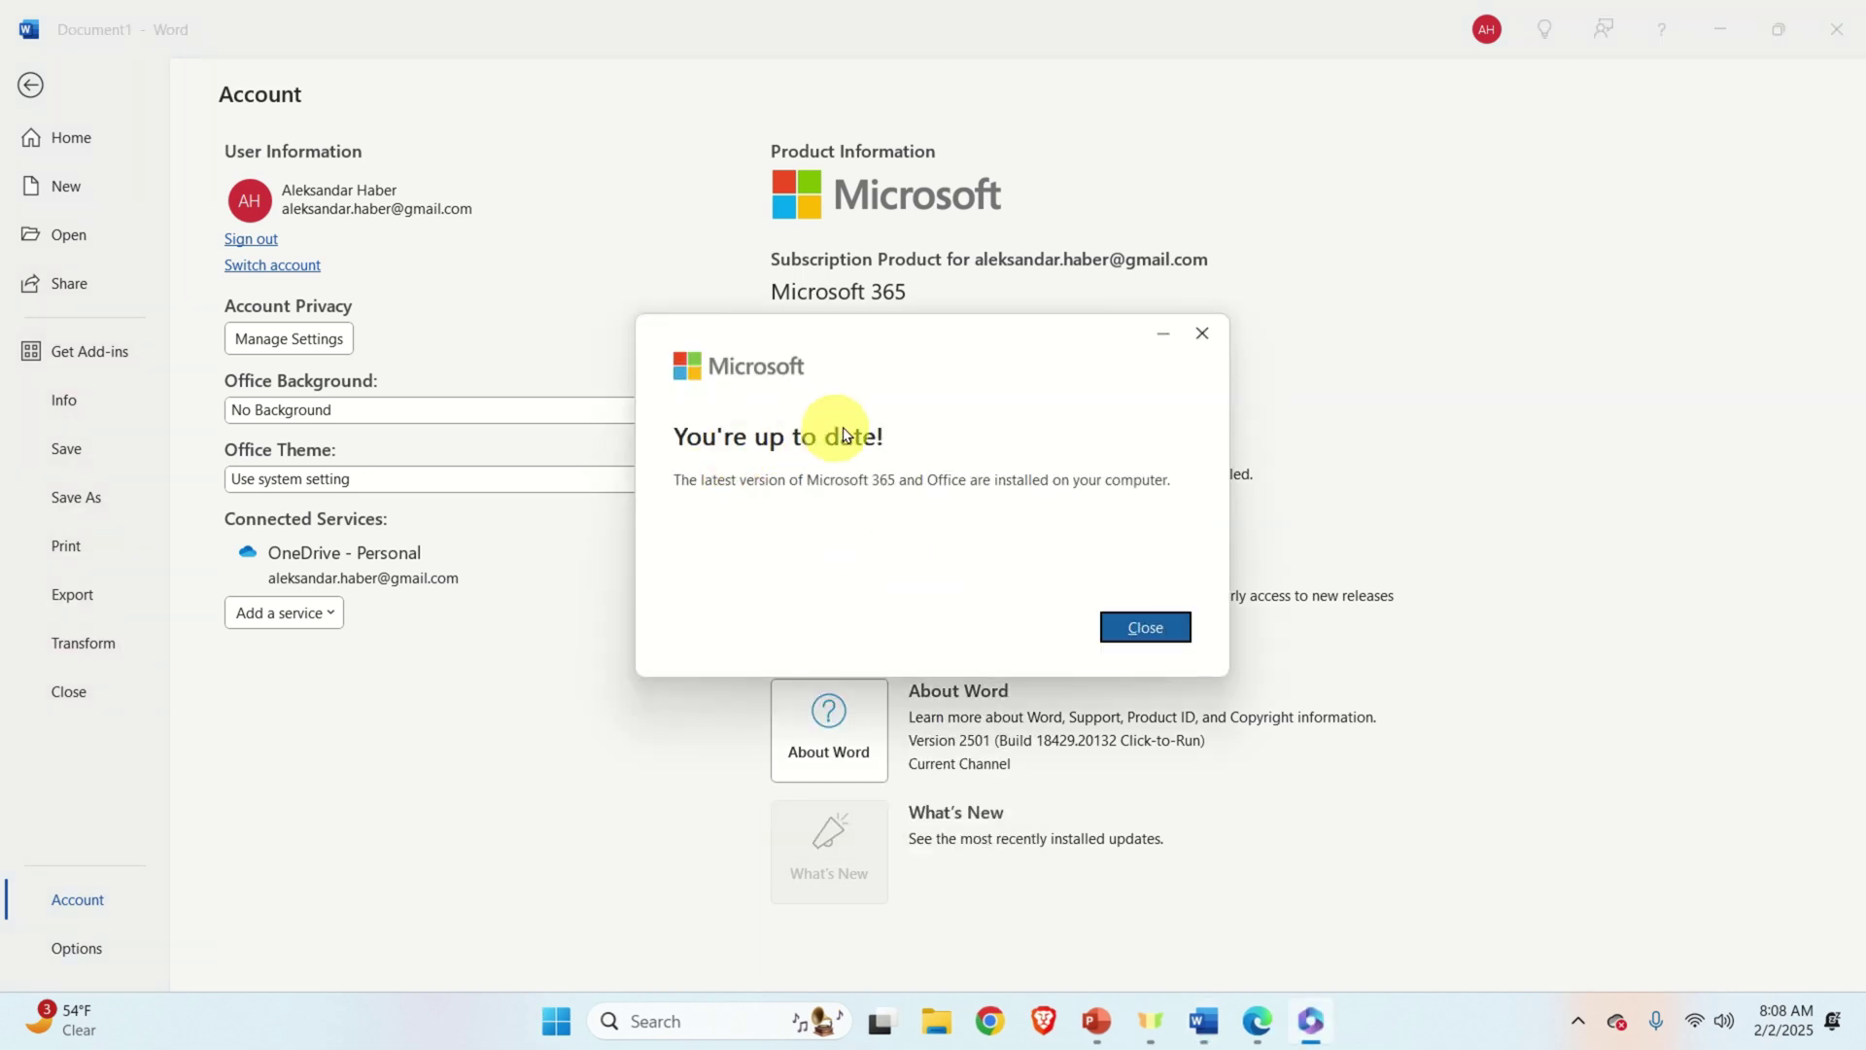
click(1147, 627)
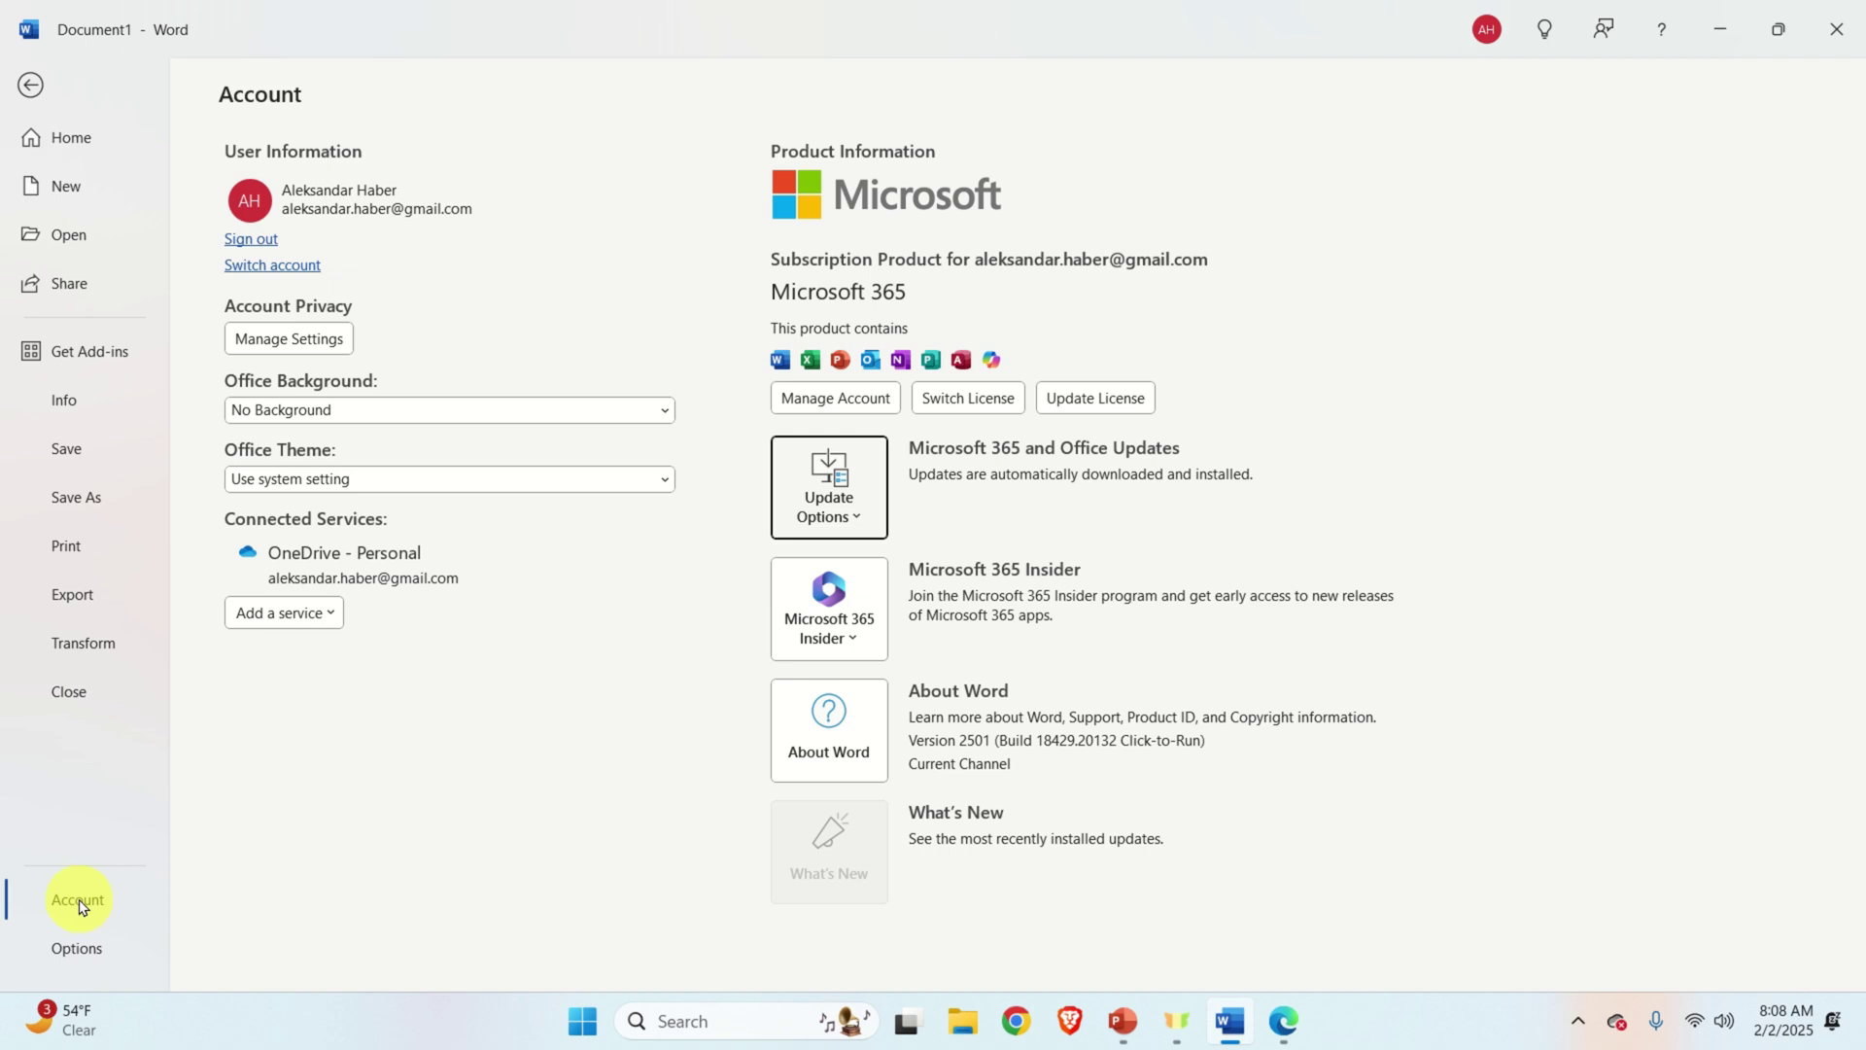
Show the Copilot page of Word Options with Enable Copilot still unchecked.
click(76, 948)
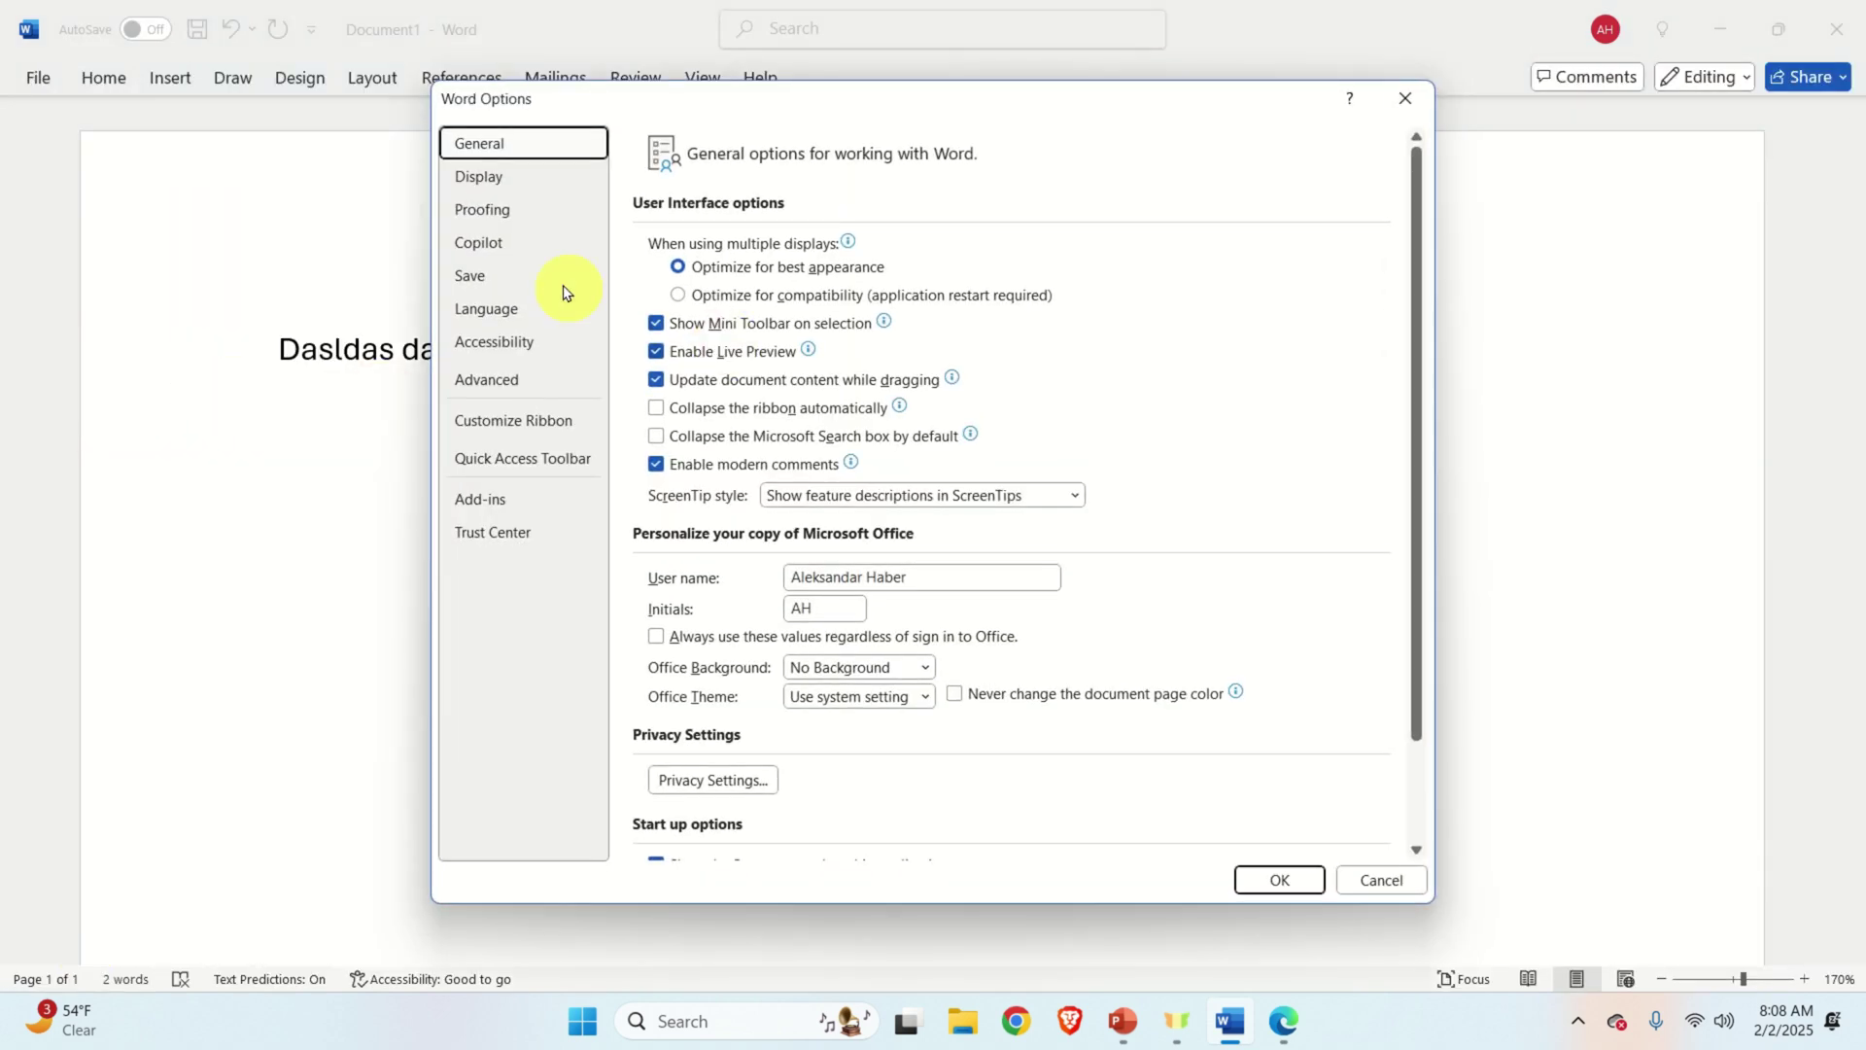
click(504, 245)
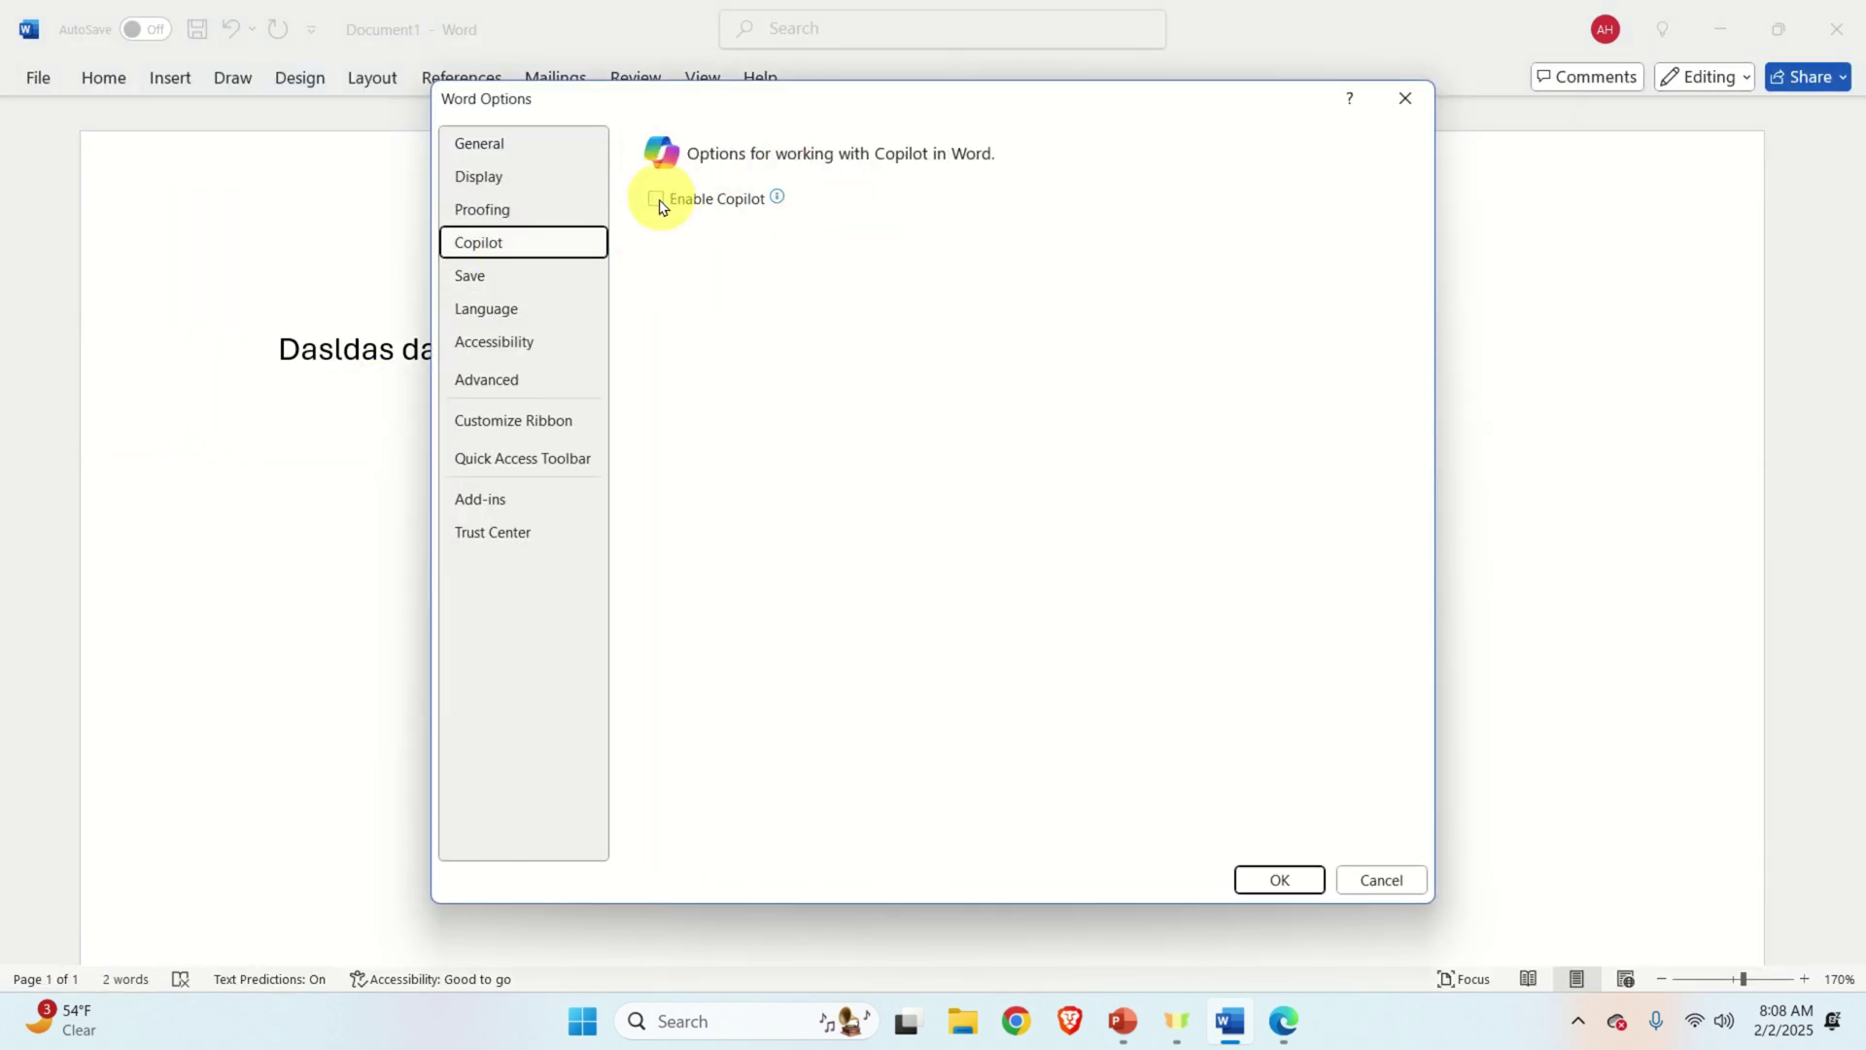